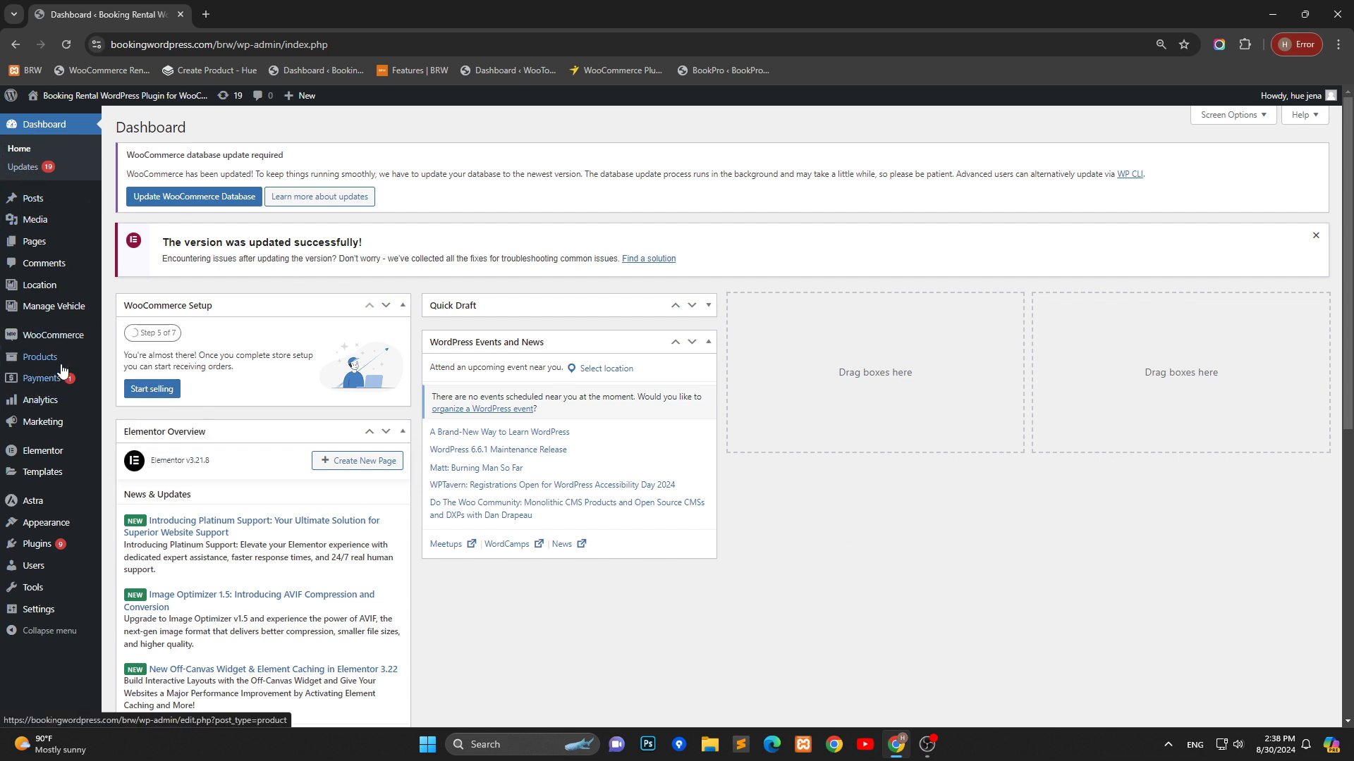
Open the product Create Order page in a new browser tab and switch to it
mouse_move(40, 357)
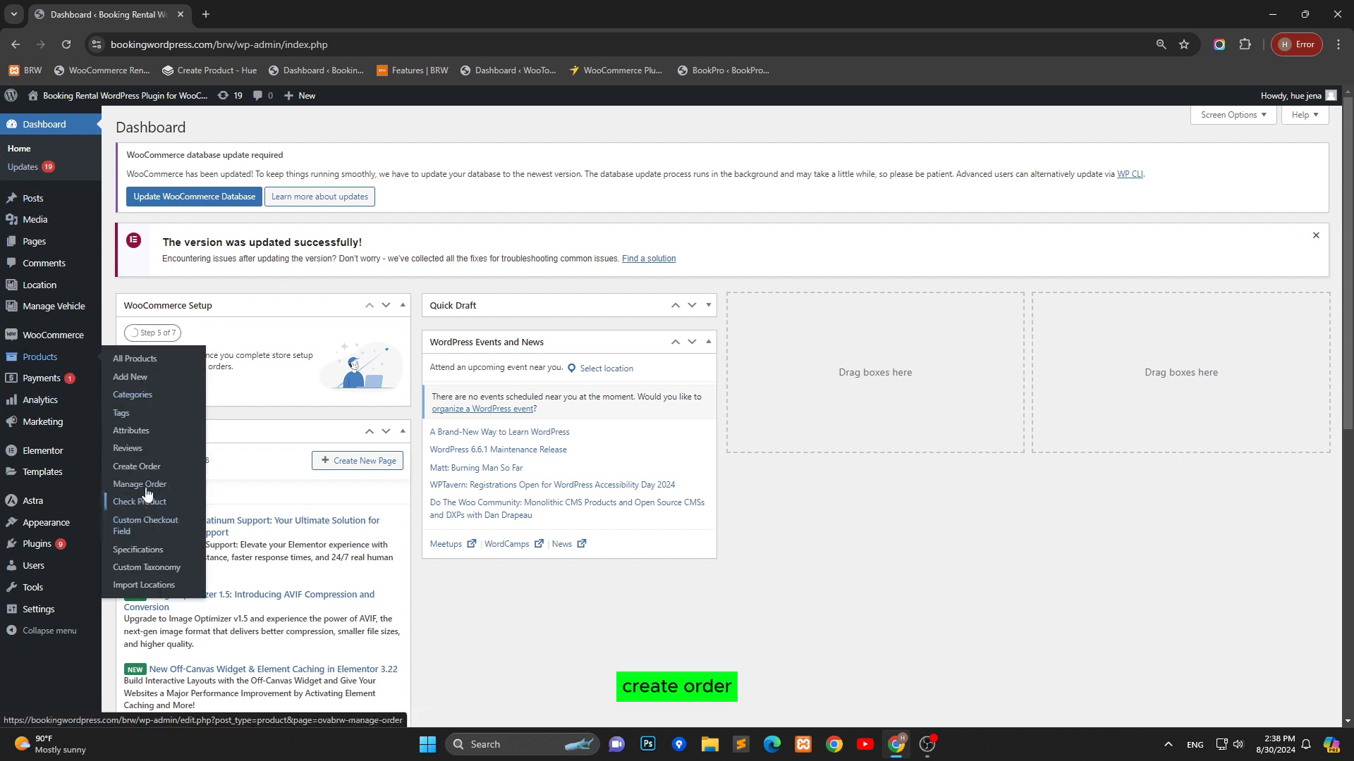
right_click(151, 473)
left_click(187, 482)
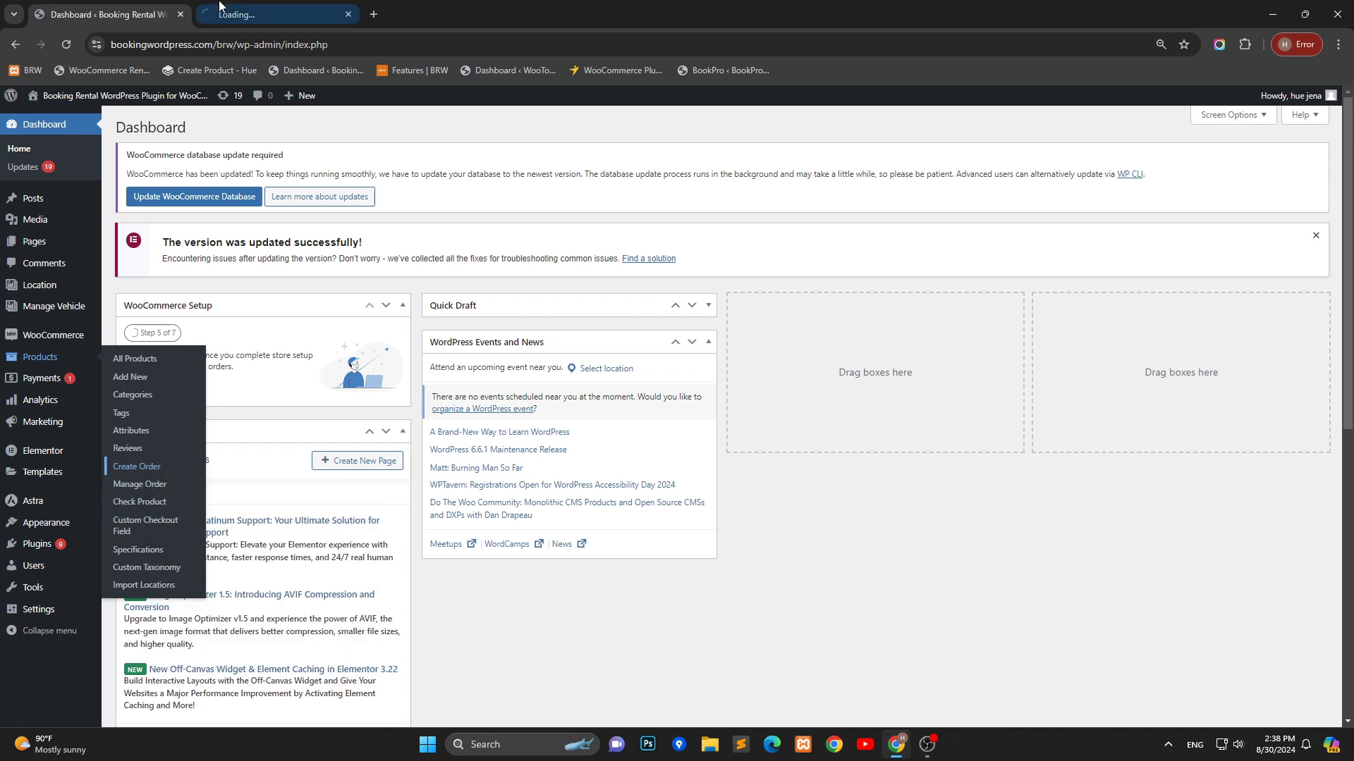
left_click(275, 14)
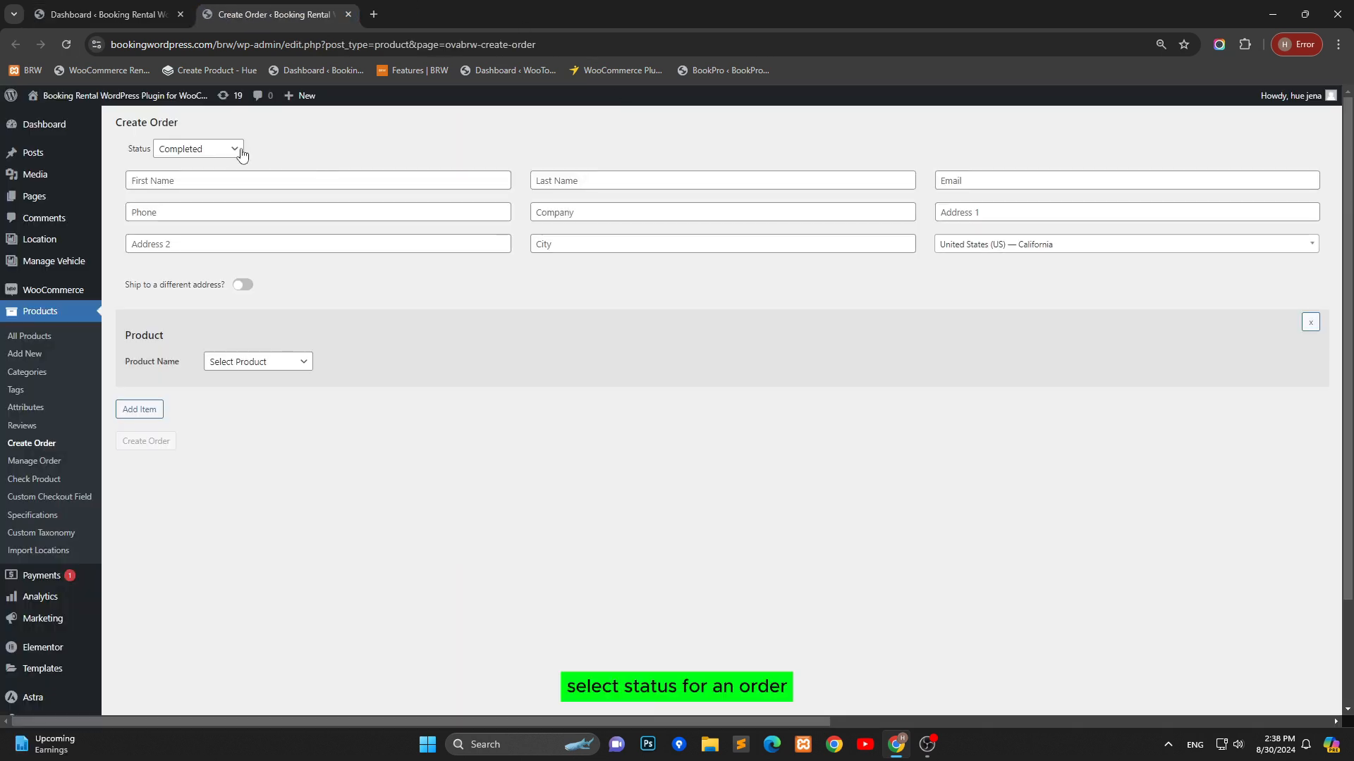
Set the order status to Processing
left_click(231, 150)
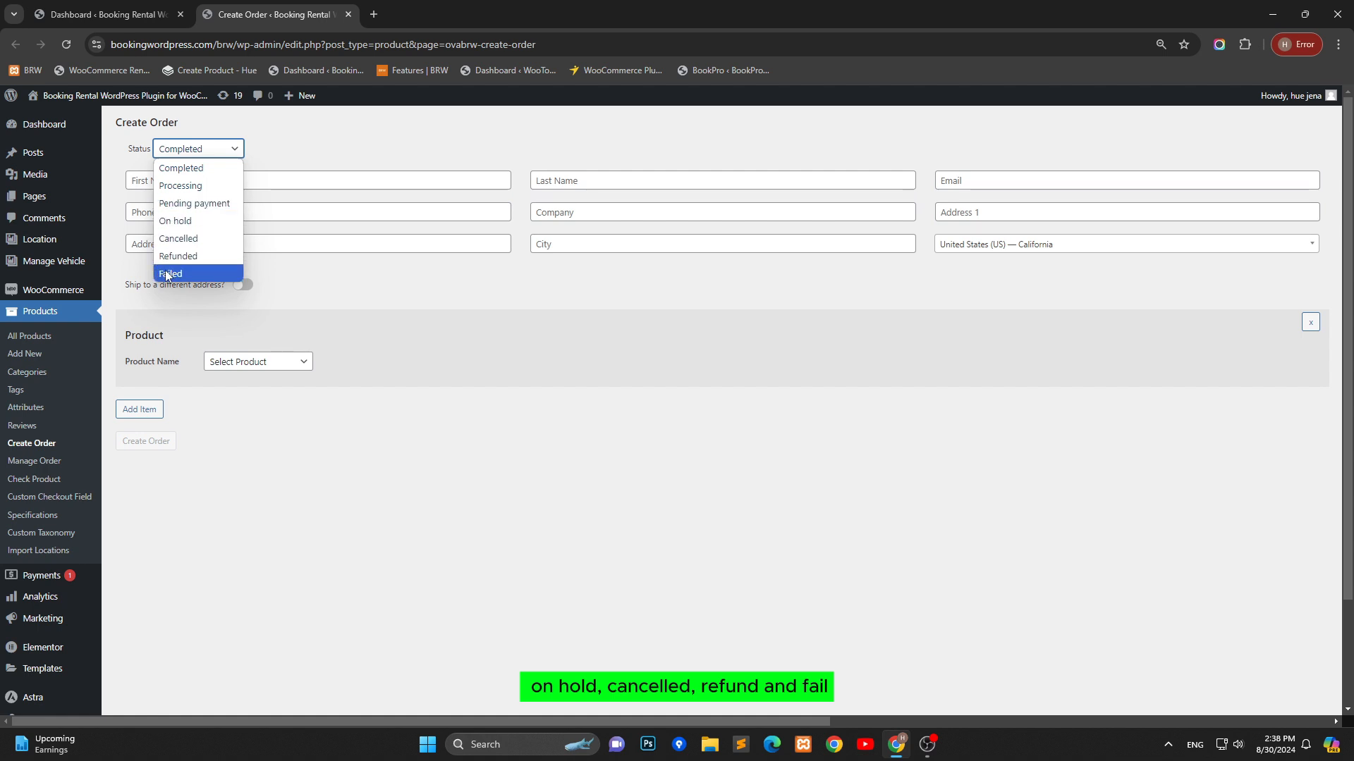
left_click(196, 187)
left_click(188, 183)
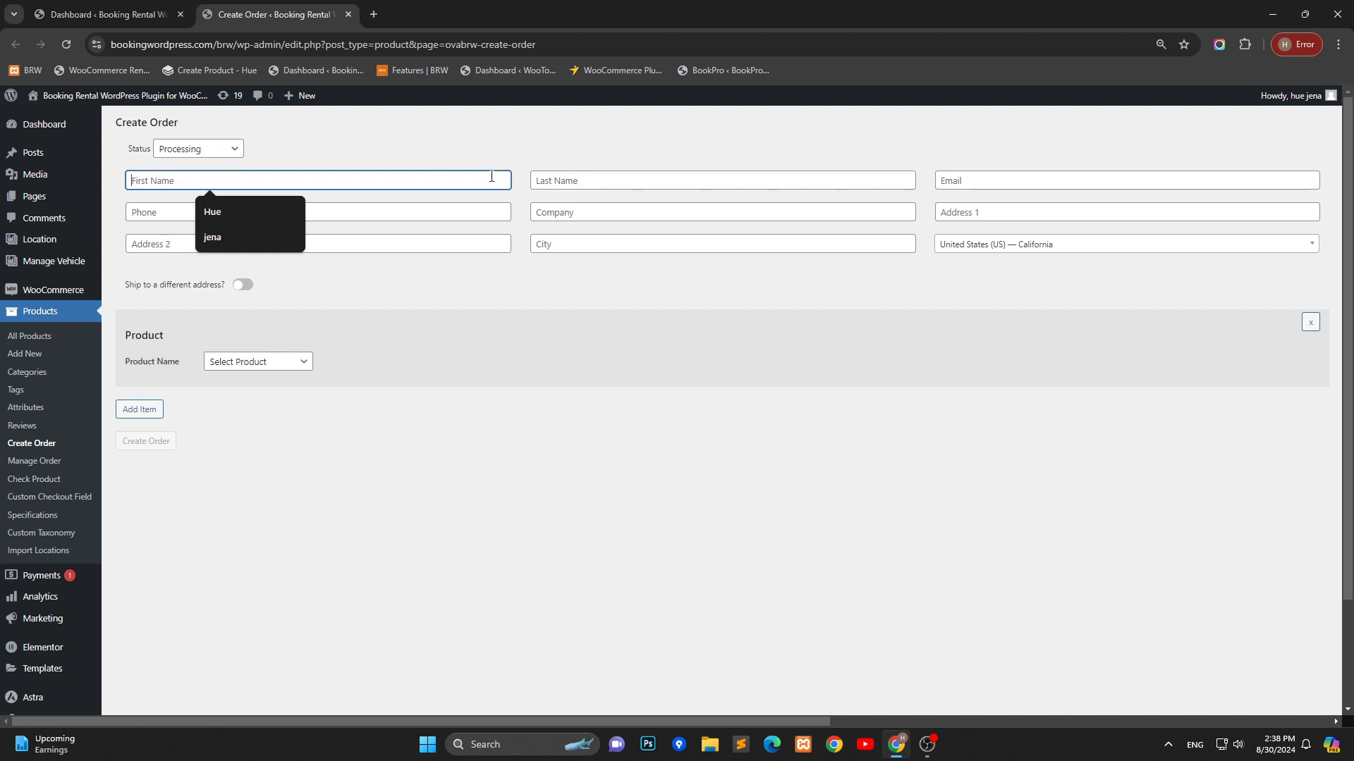
Examine the customer detail fields of the order form
left_click(561, 178)
left_click(1027, 182)
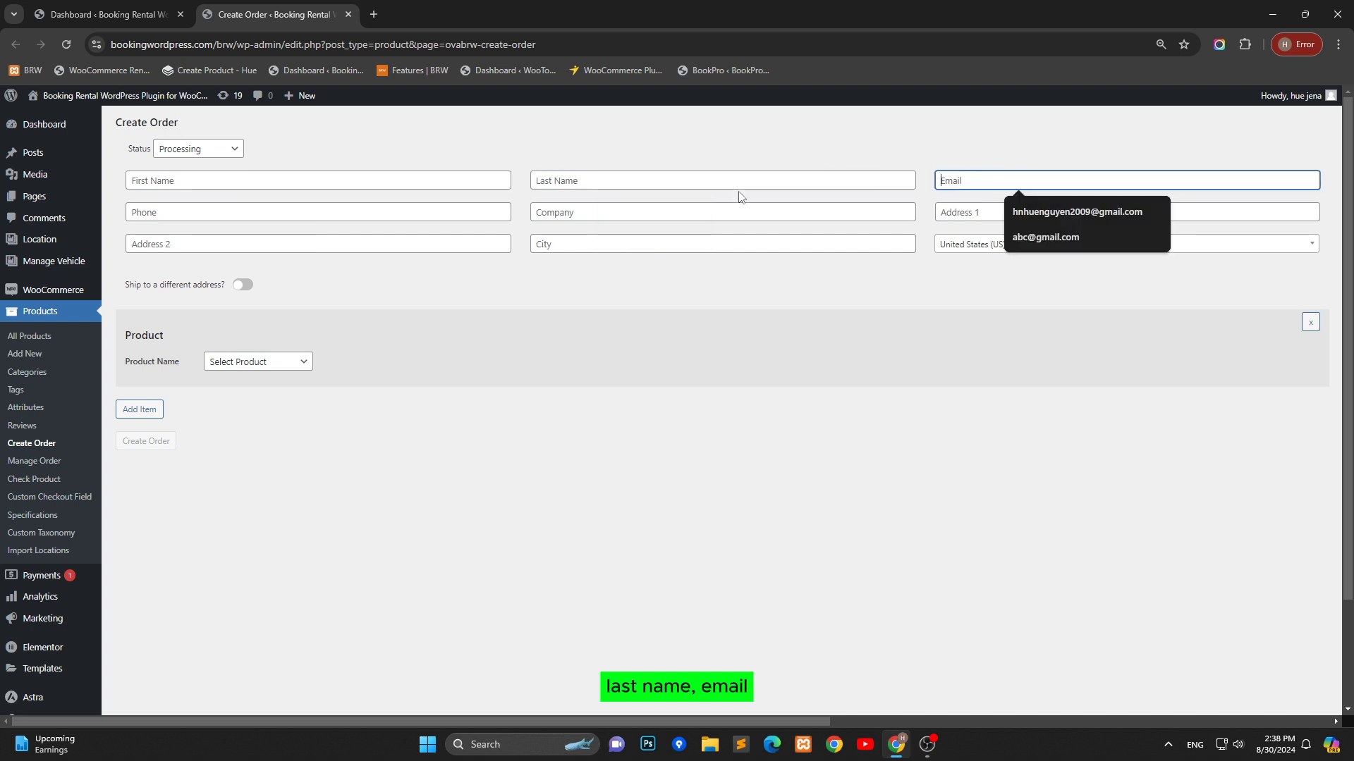
left_click(266, 215)
left_click(585, 214)
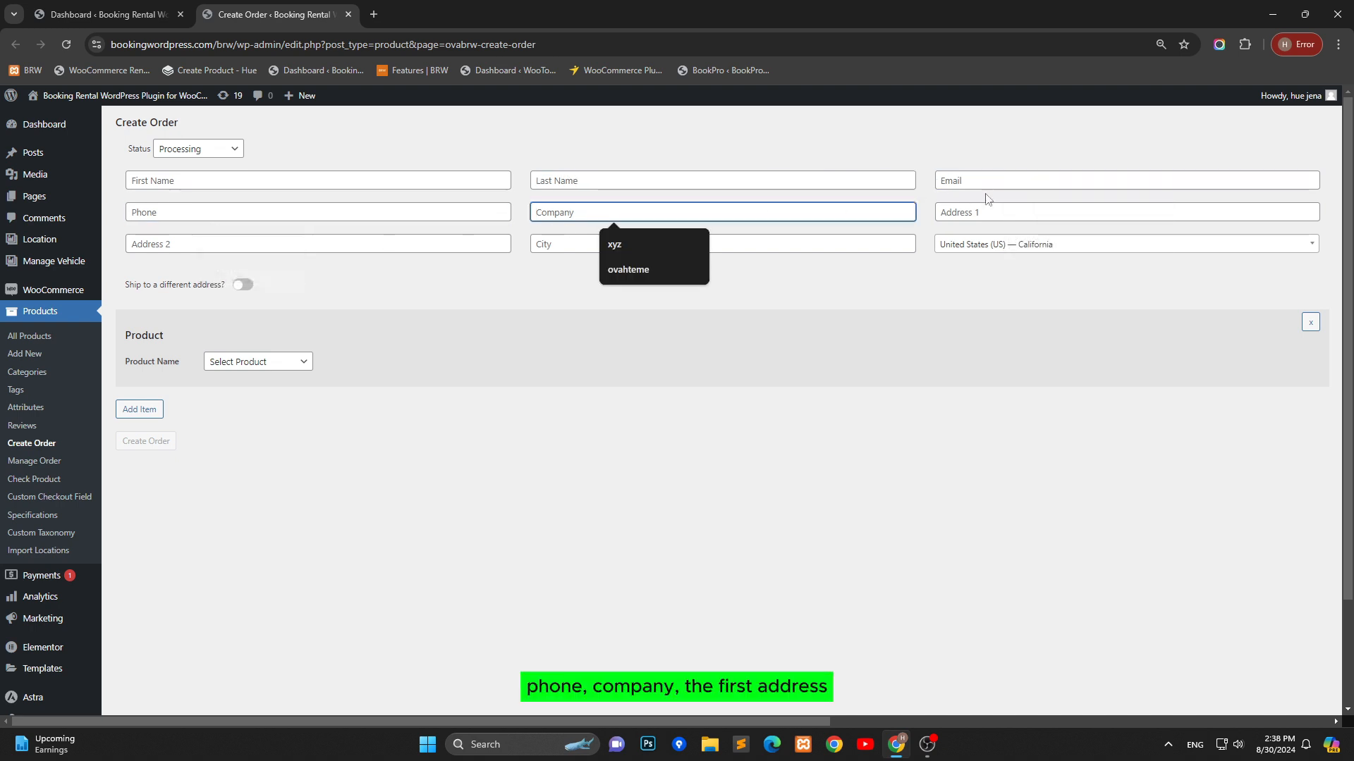
left_click(1001, 212)
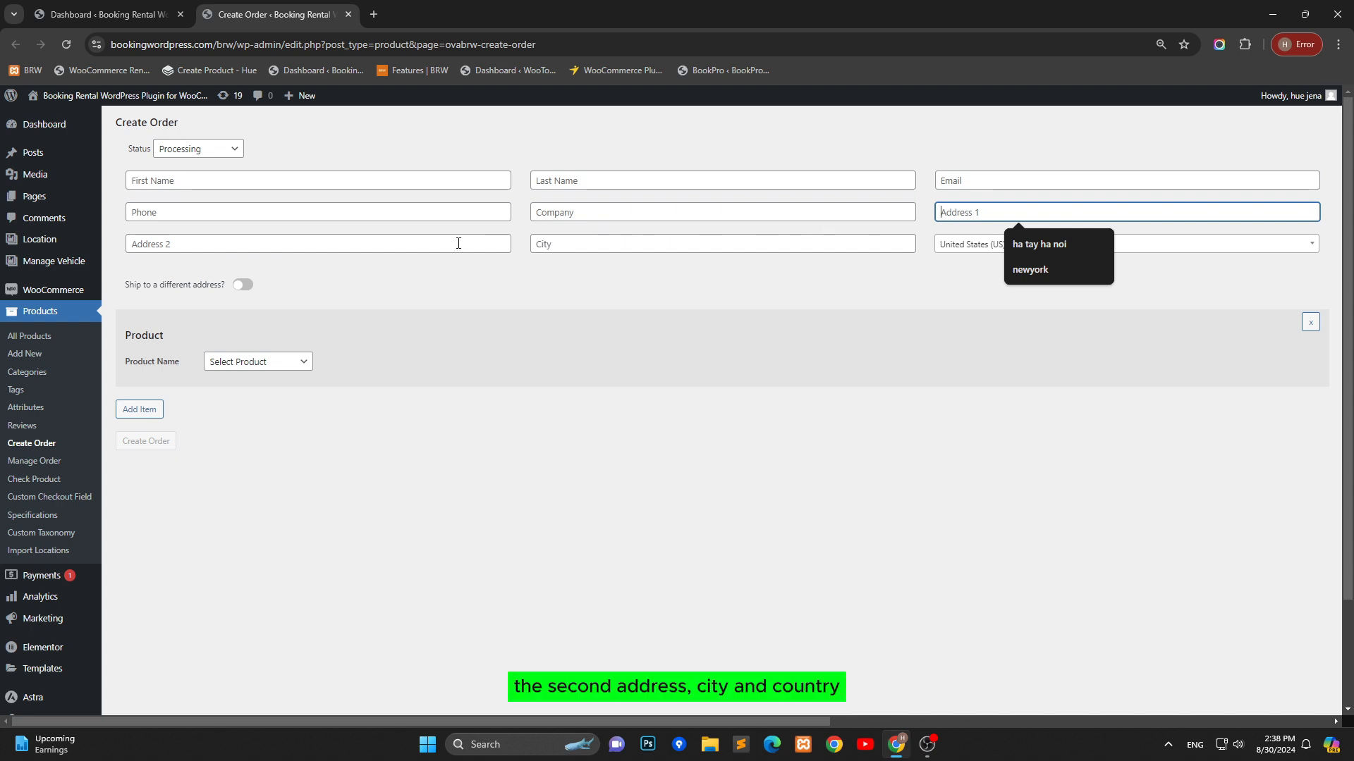
left_click(399, 244)
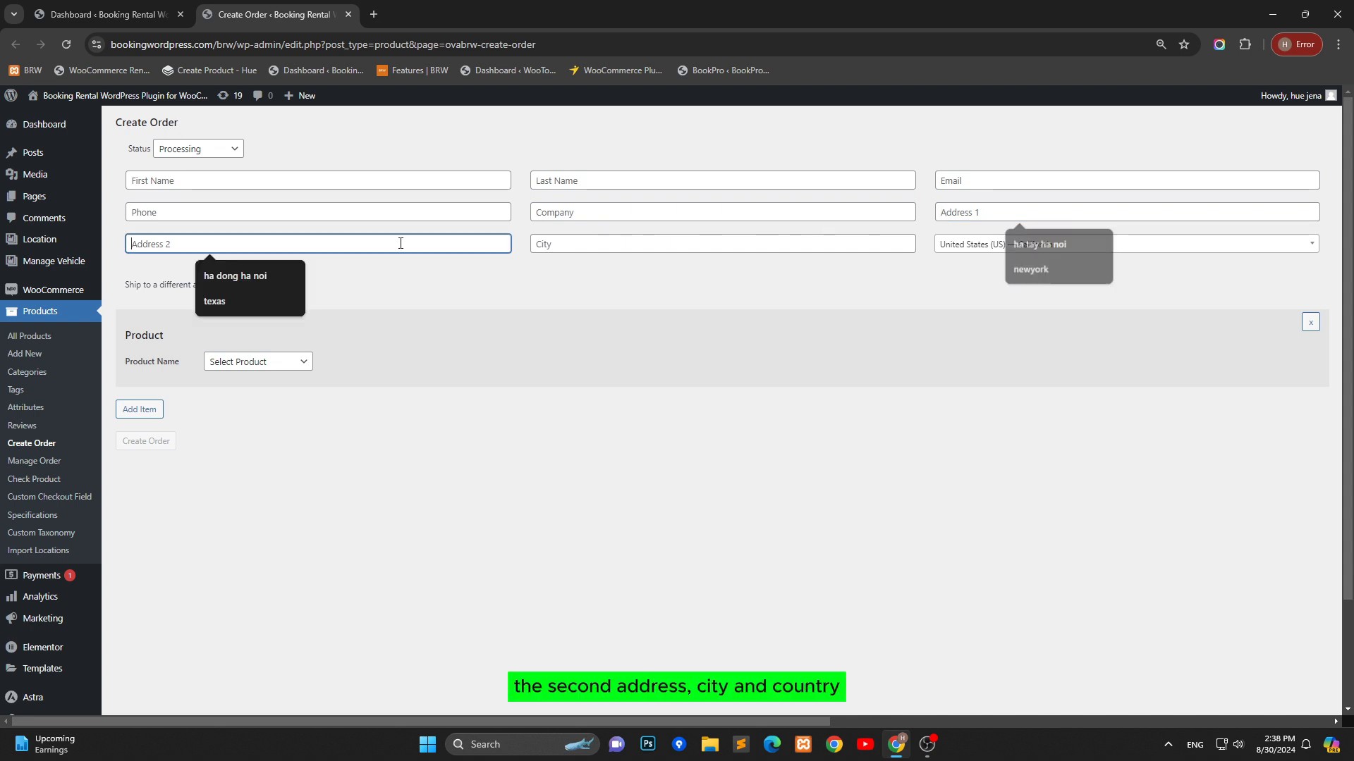
left_click(634, 247)
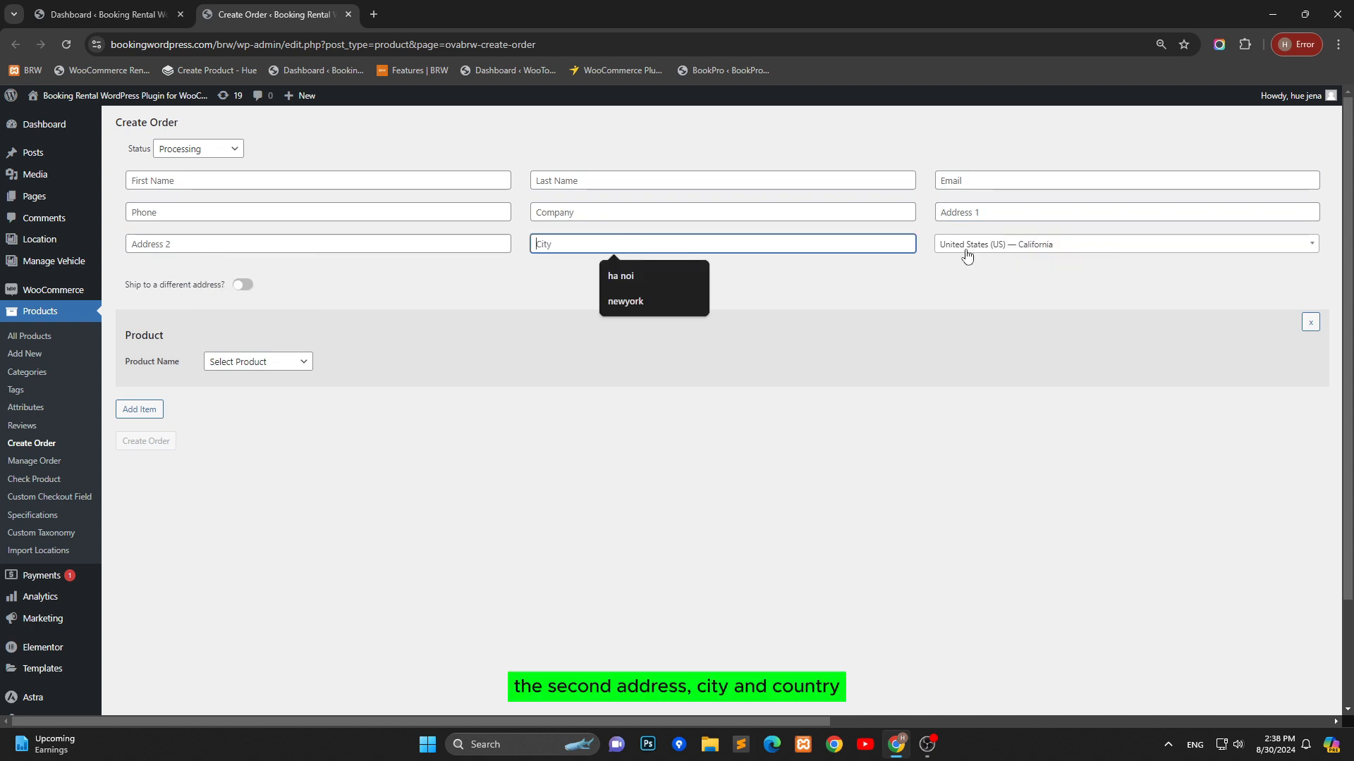
Enter the customer's first name and last name
left_click(189, 182)
type("Jena")
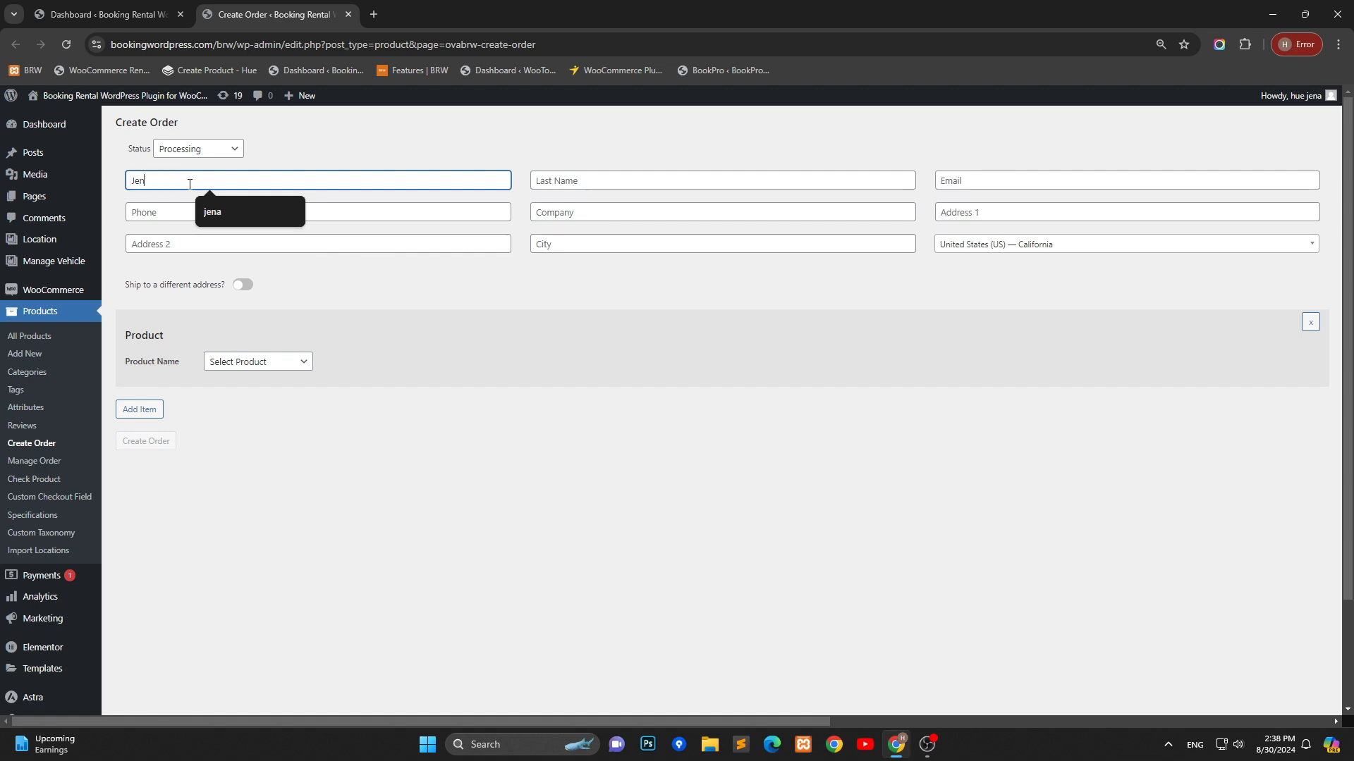
key("Tab")
type("Mi")
key("Tab")
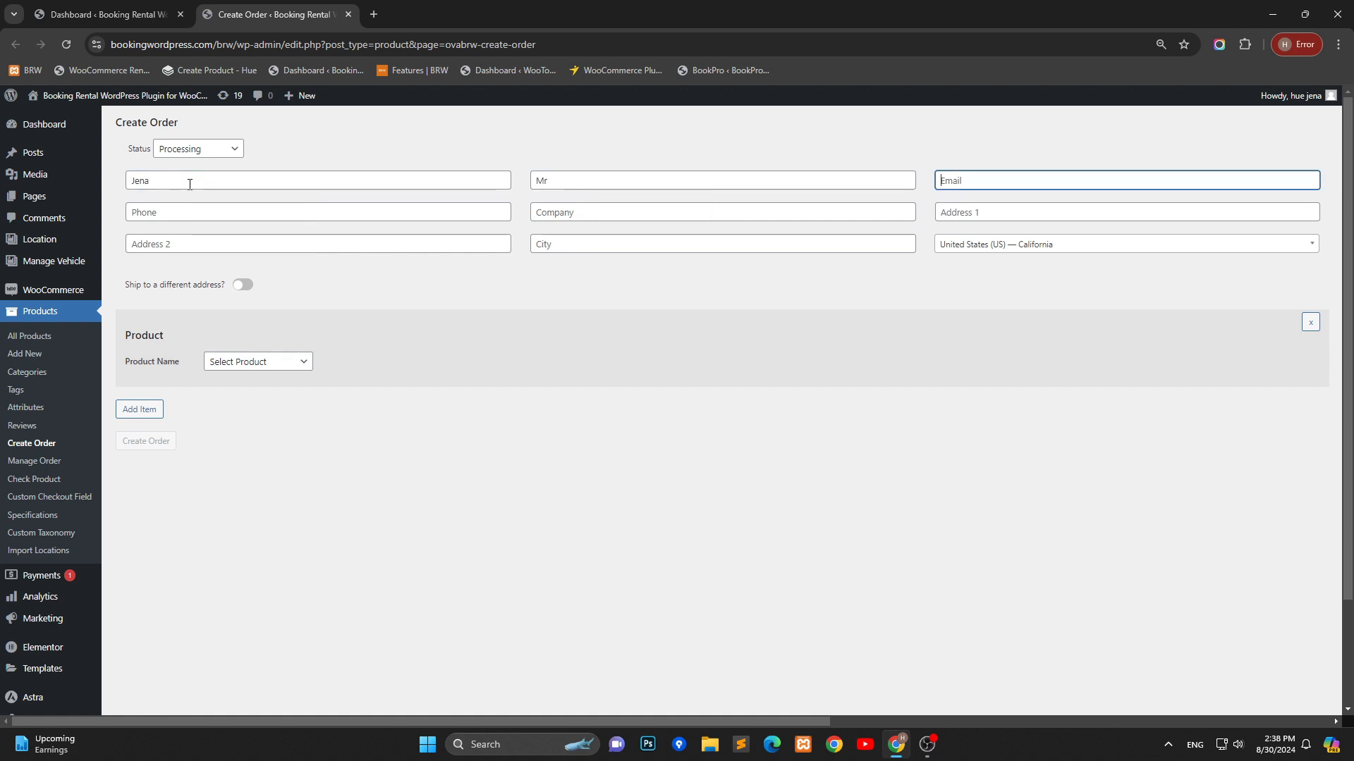
Fill in the customer's e-mail address and phone number
type("abc")
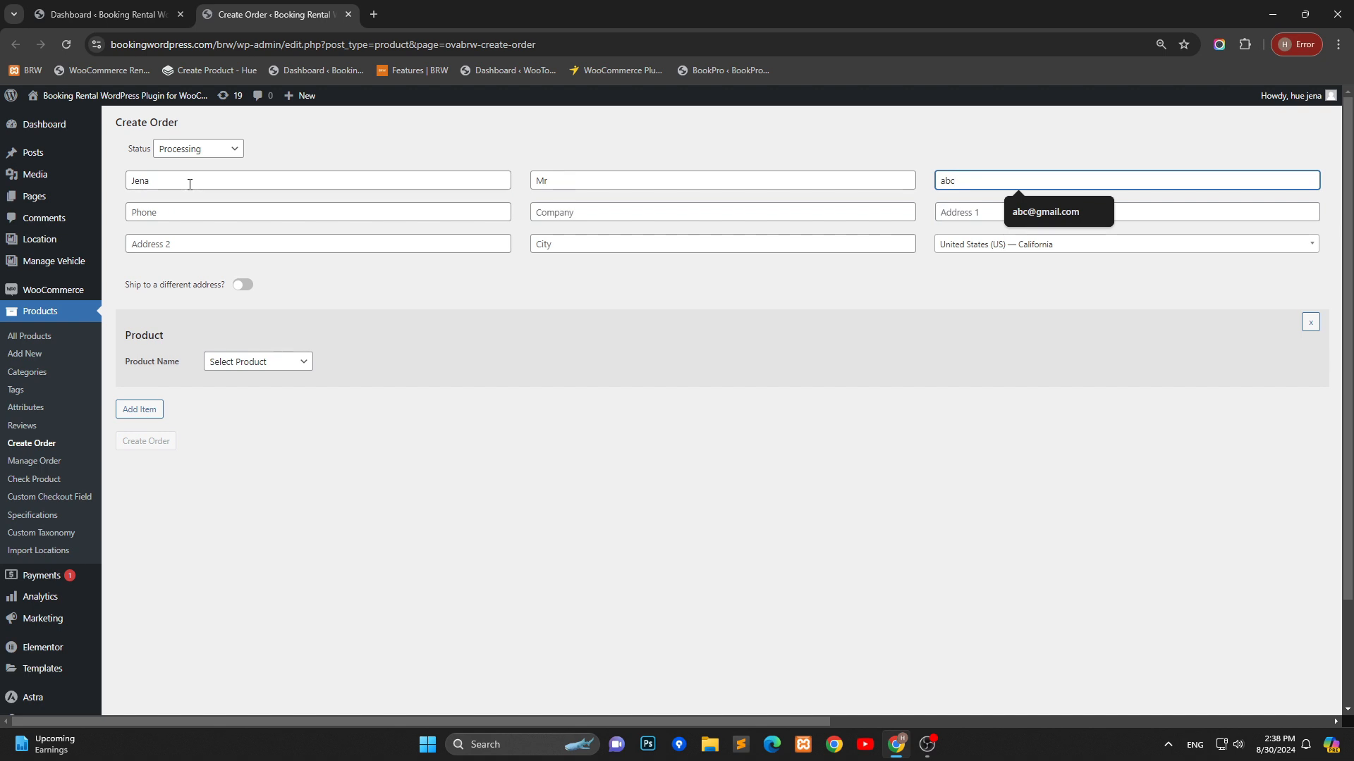
type("@gmail.com")
key("Tab")
type("12456")
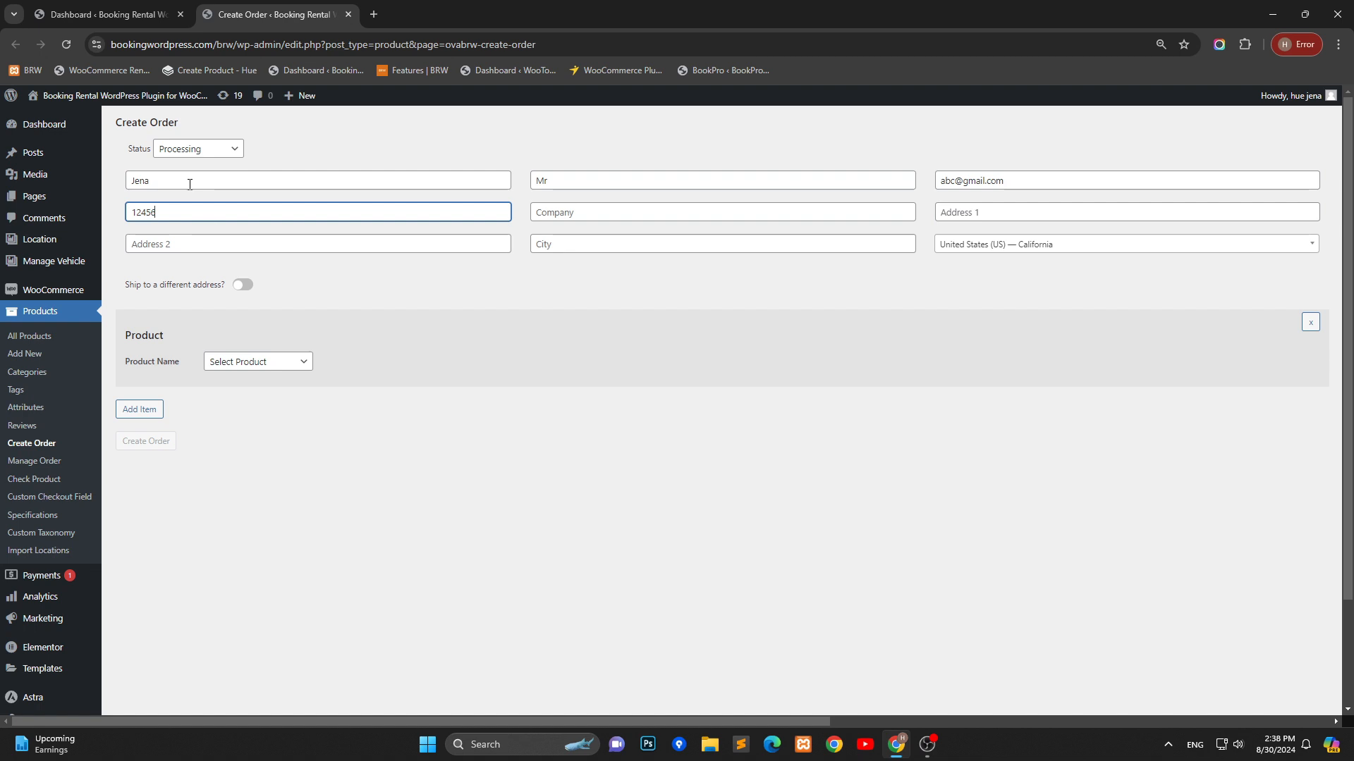
Set the company to abc and enter the customer's first address line
key("Tab")
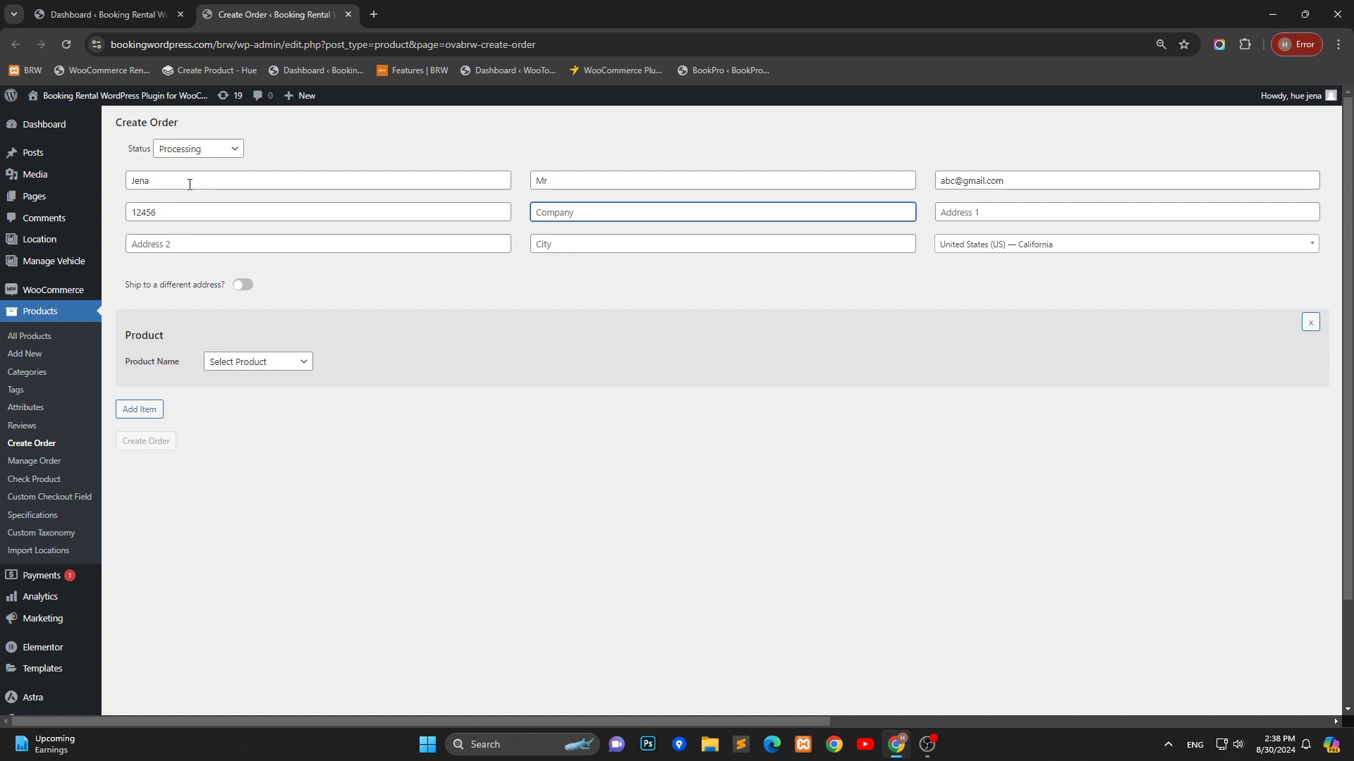
type("abc")
key("Tab")
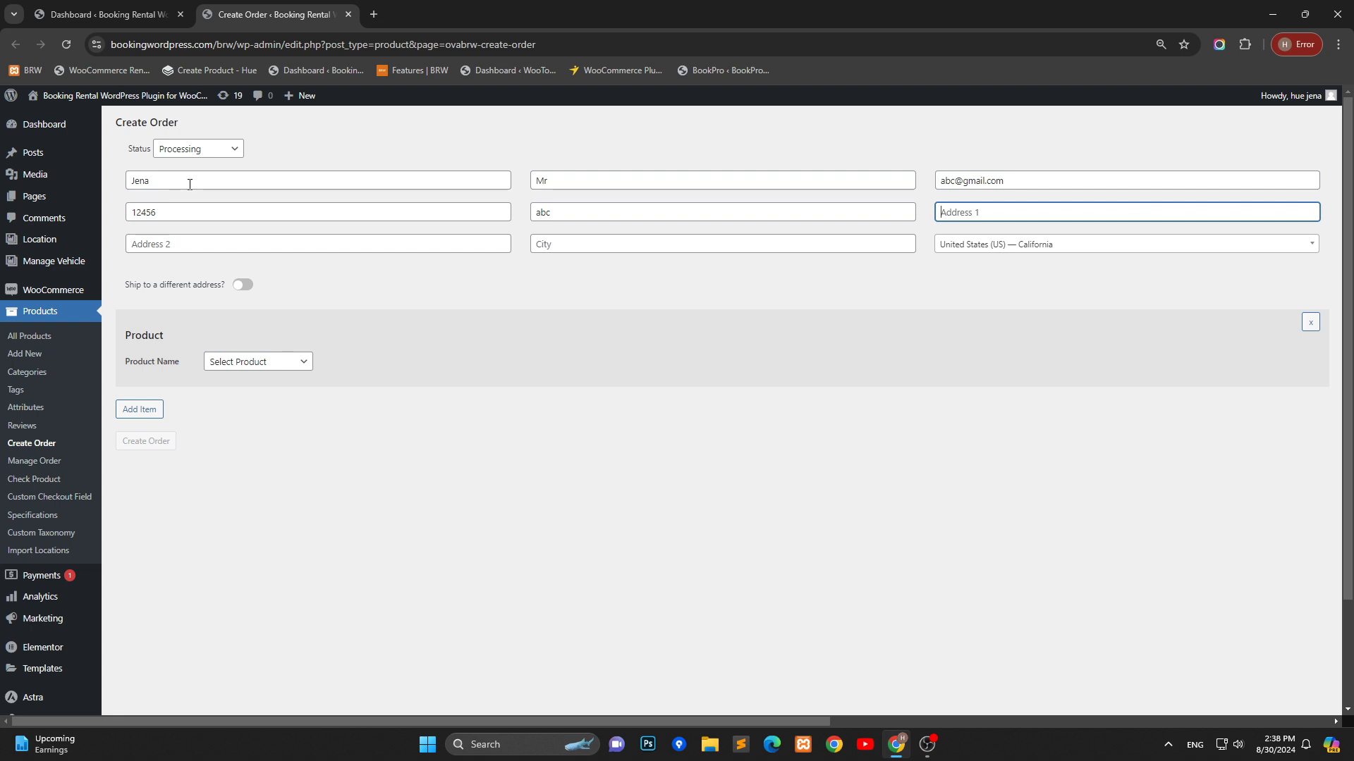
type("pari")
type("king, new")
type("york")
key("Tab")
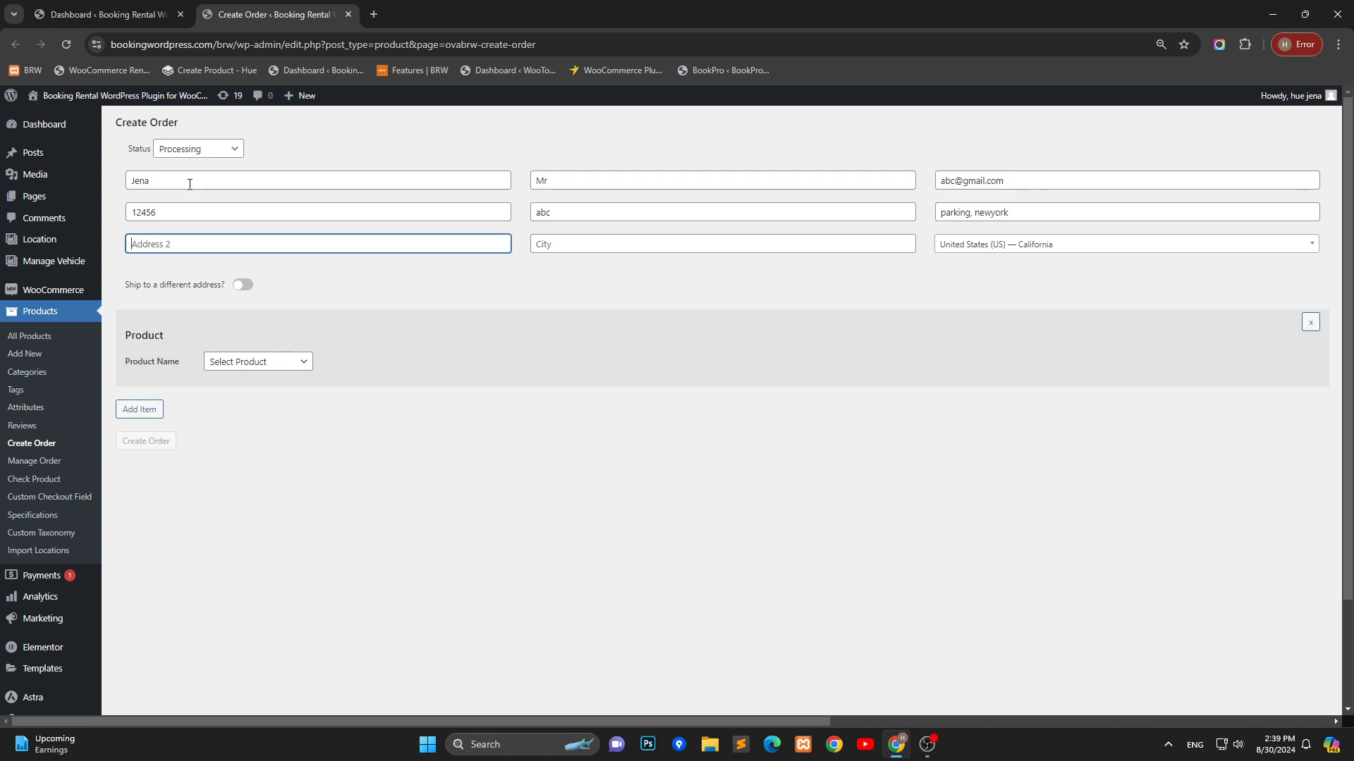
Enter the customer's second address line and city
type("western, texas")
key("Tab")
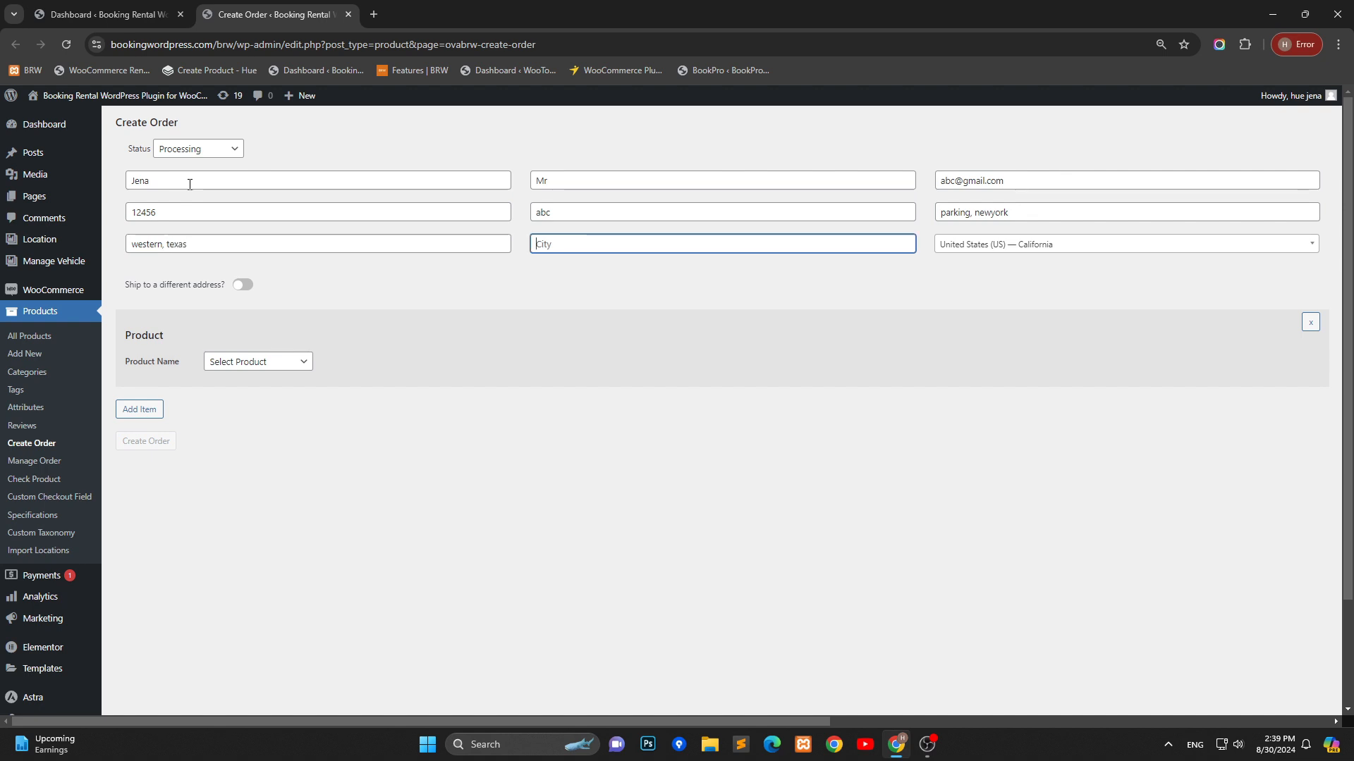
type("newyorko")
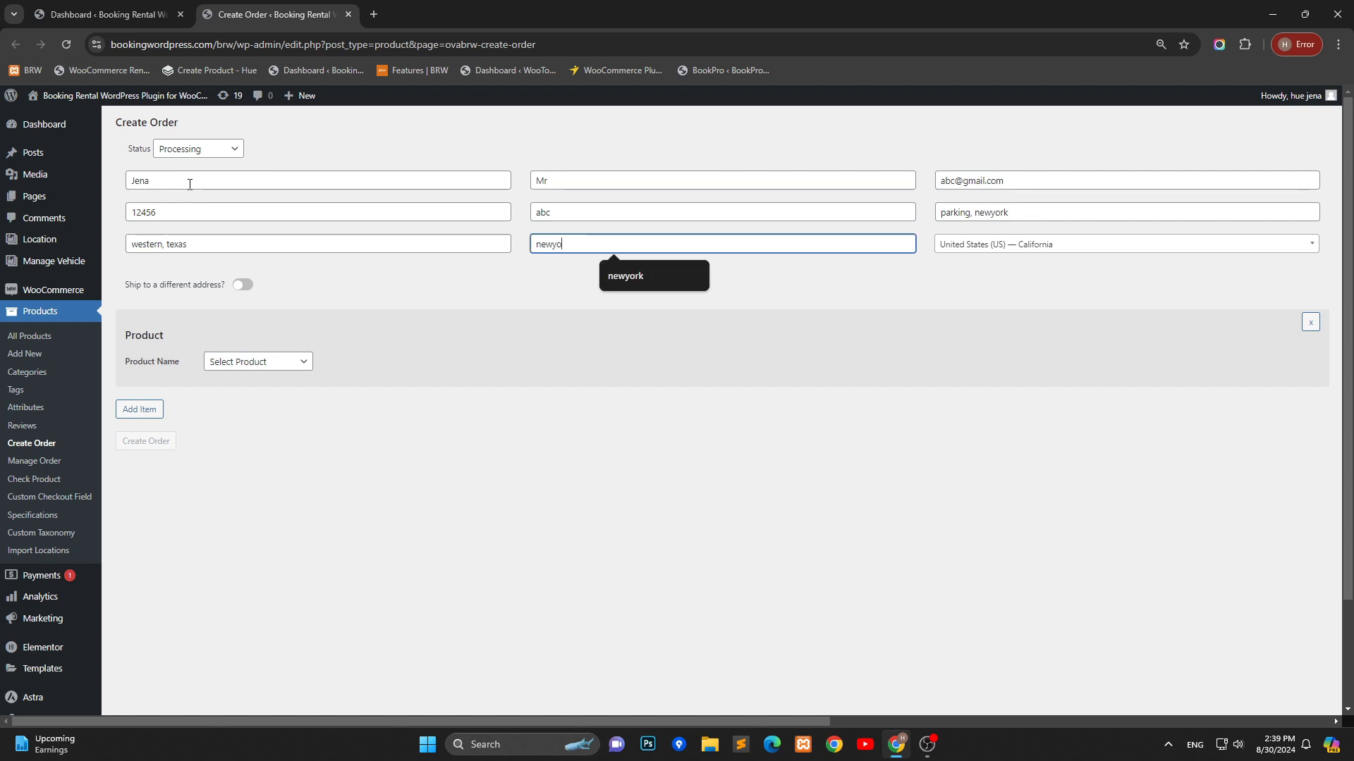
key("Tab")
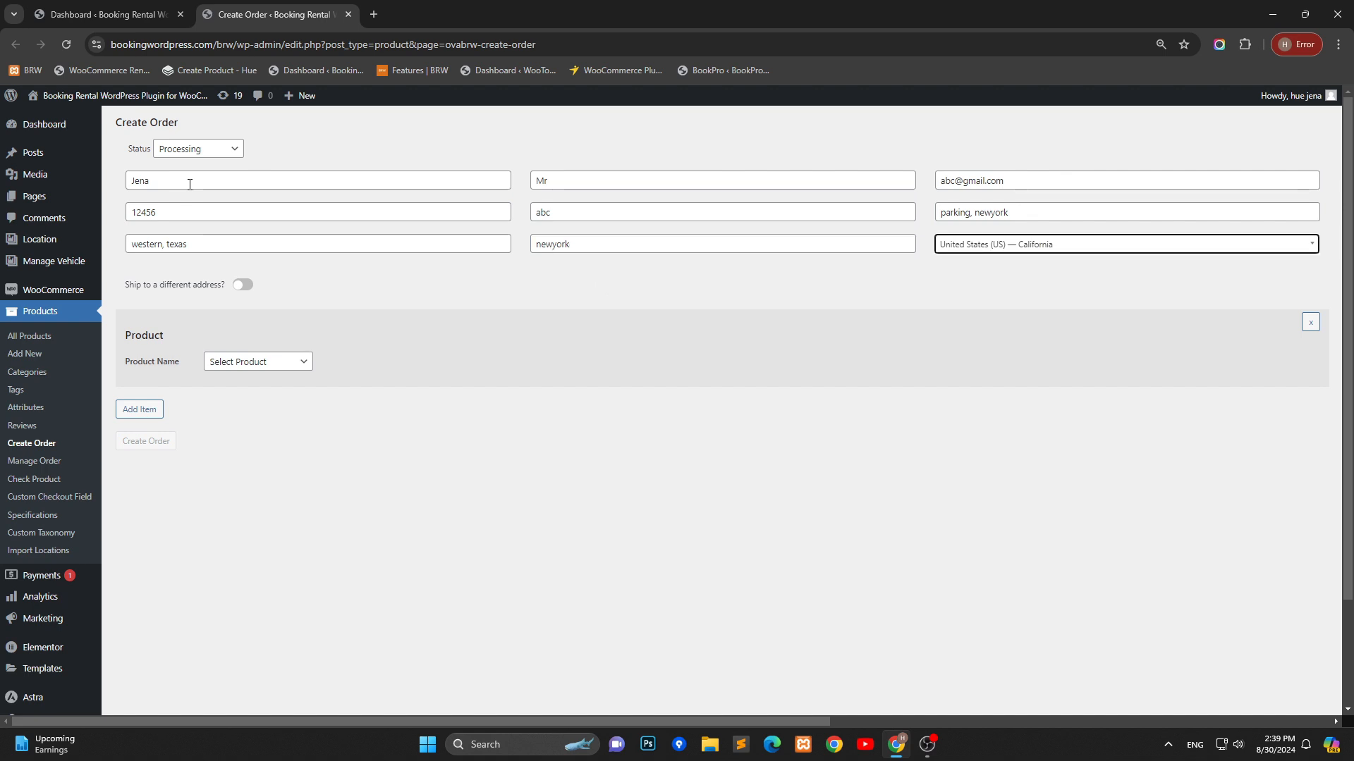
Select the product carW for the order item
mouse_move(63, 264)
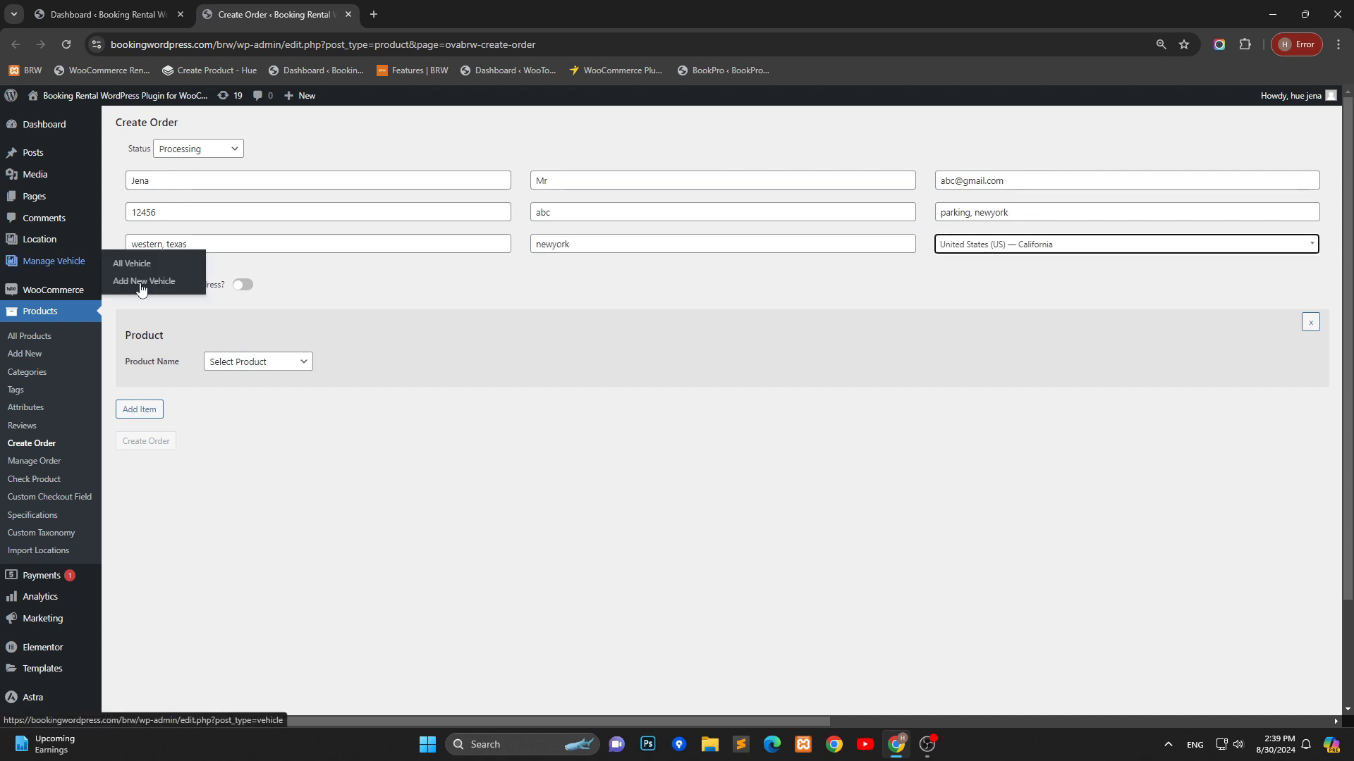
left_click(279, 362)
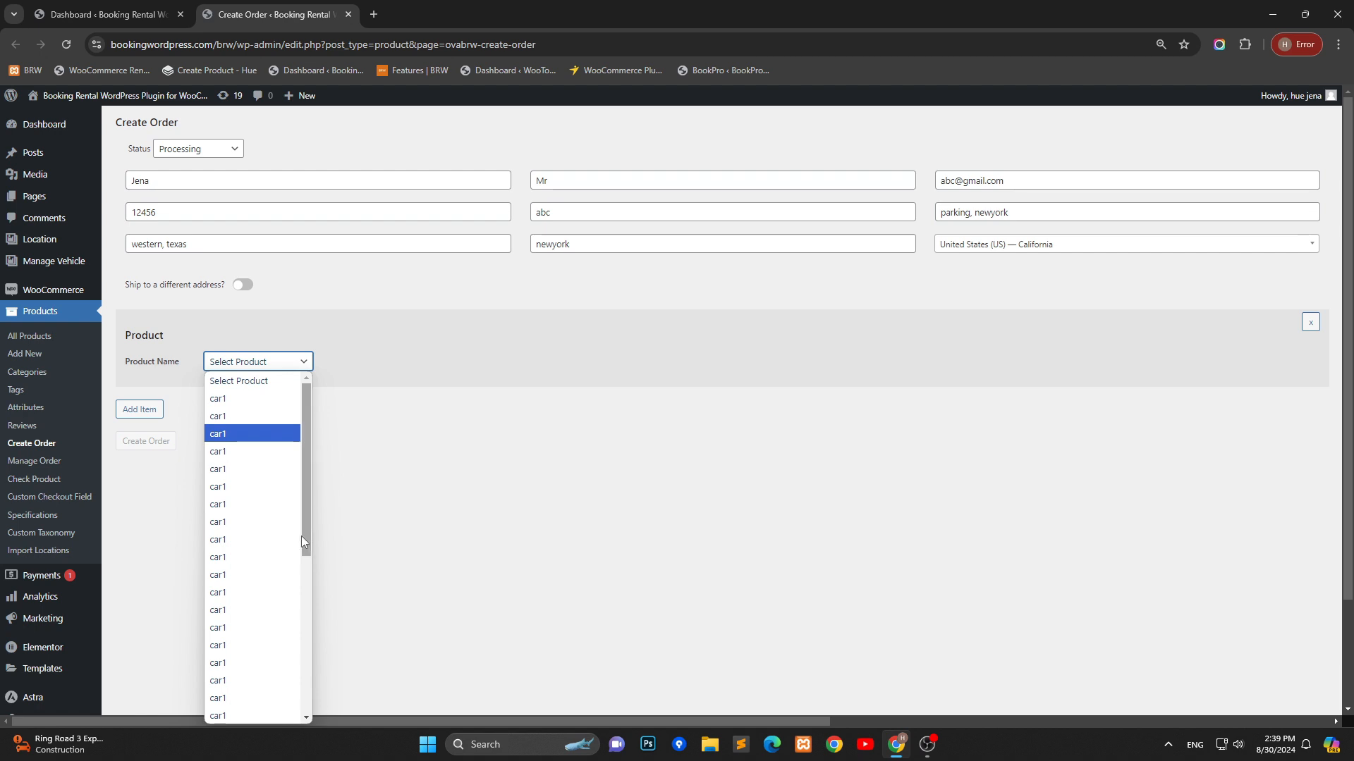
scroll(302, 536, "down", 5)
left_click(233, 717)
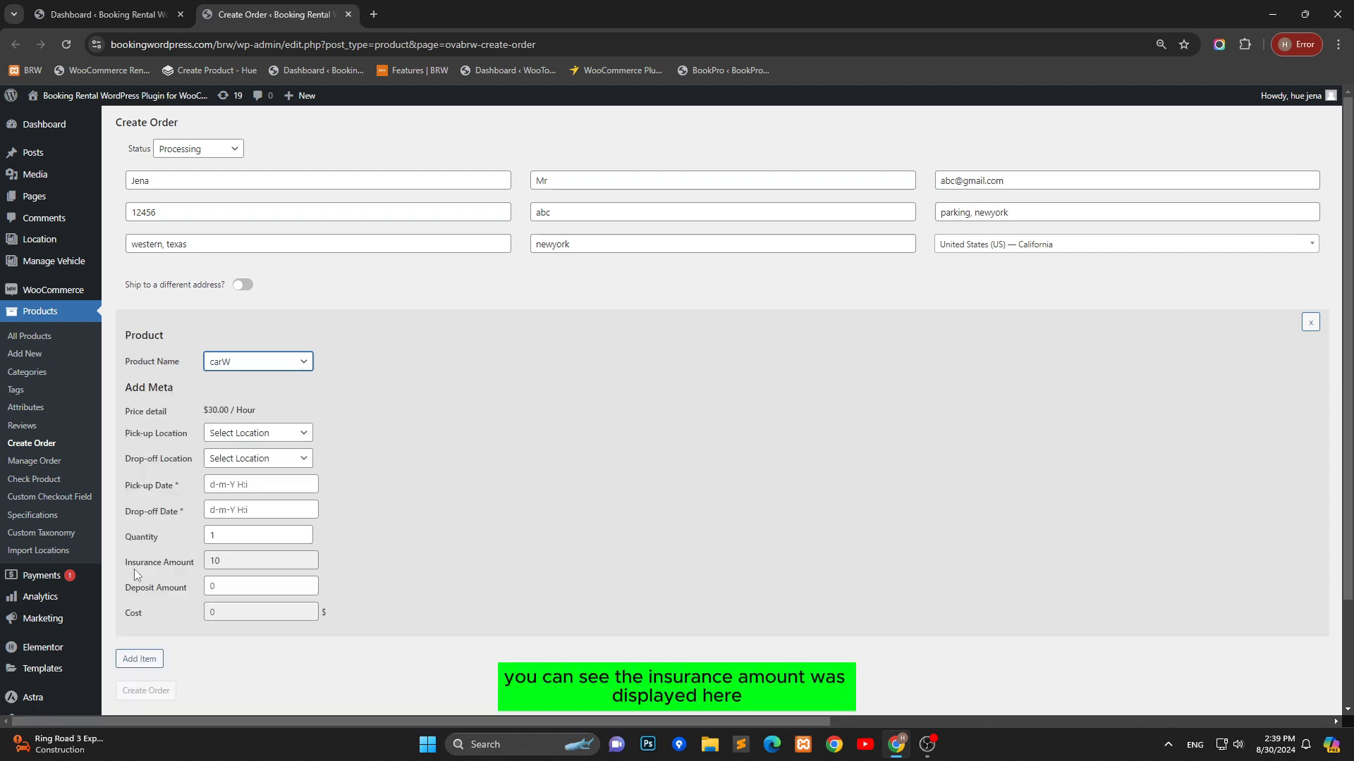
Set the pick-up location to California and the drop-off location to New York
left_click(224, 563)
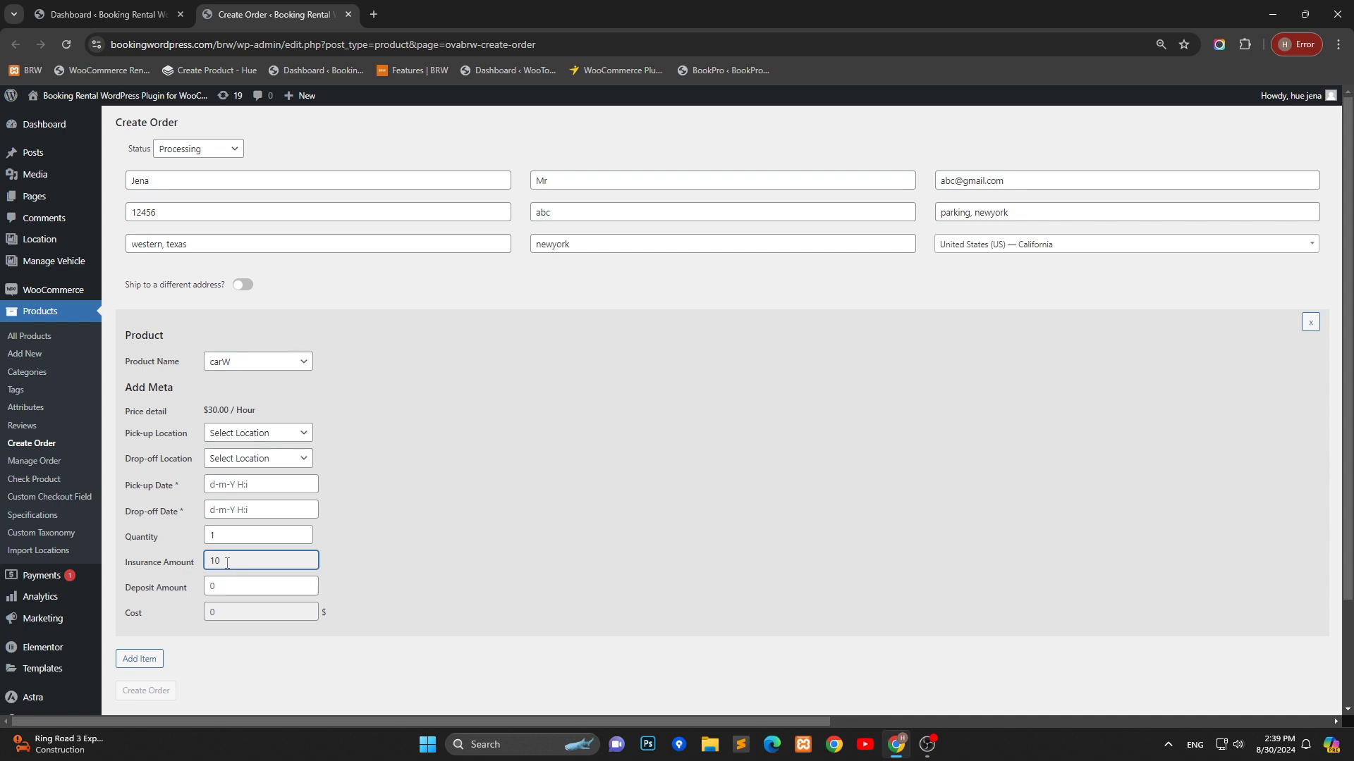
left_click(272, 434)
left_click(239, 483)
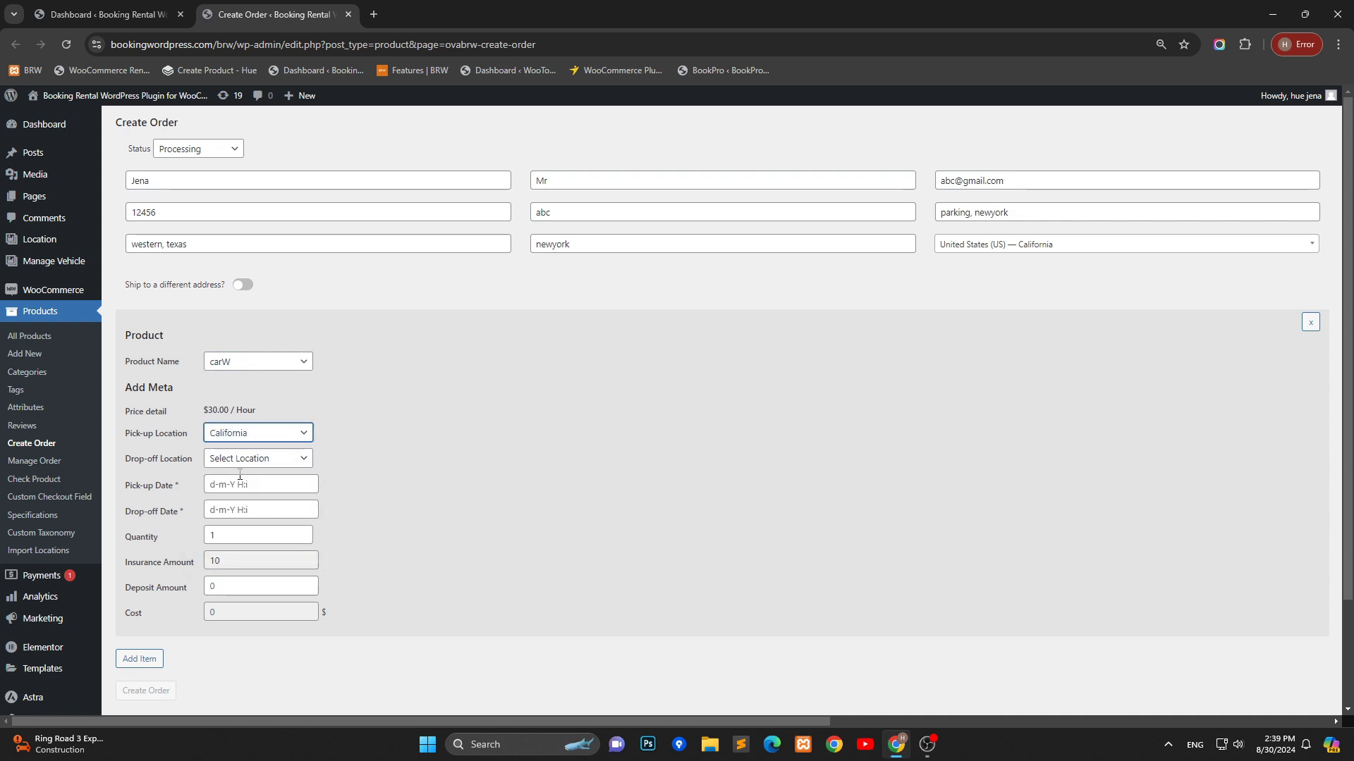
left_click(250, 458)
left_click(227, 491)
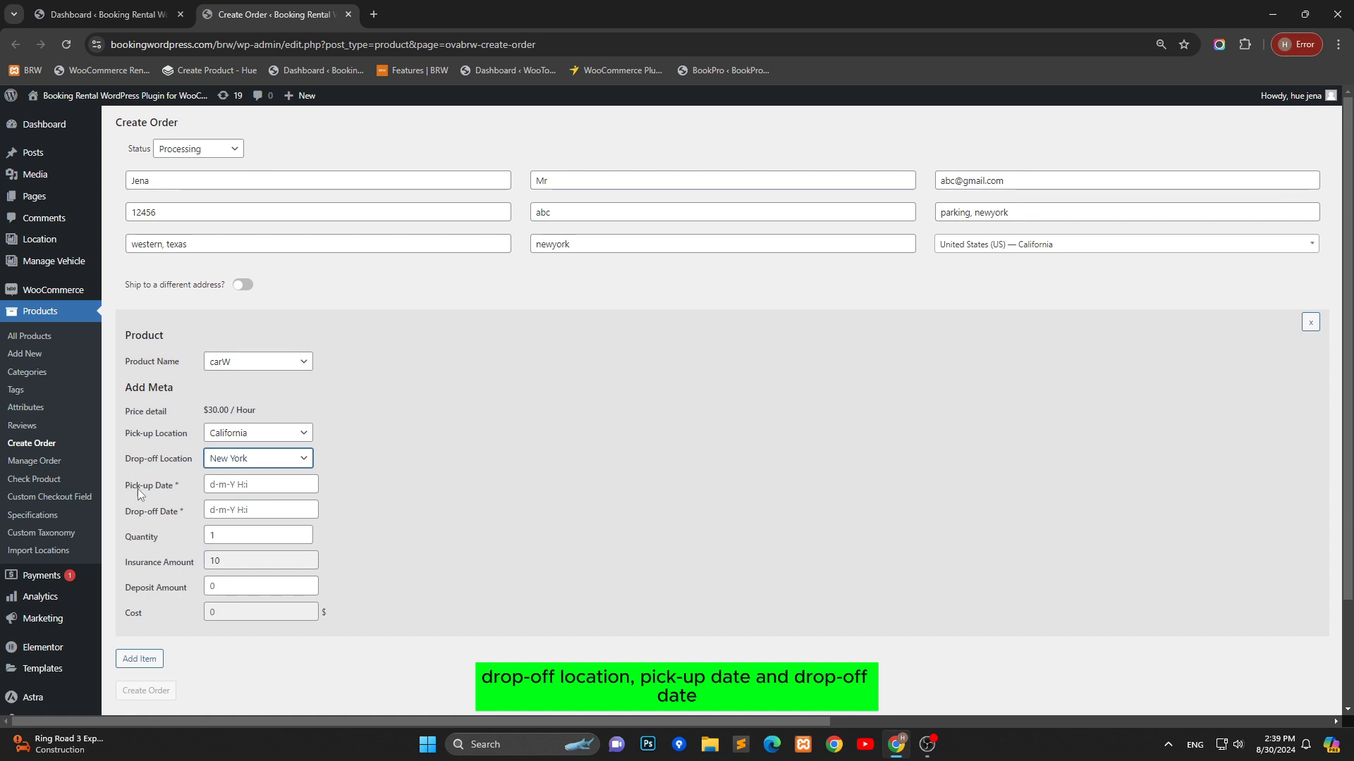
left_click(228, 485)
left_click(345, 503)
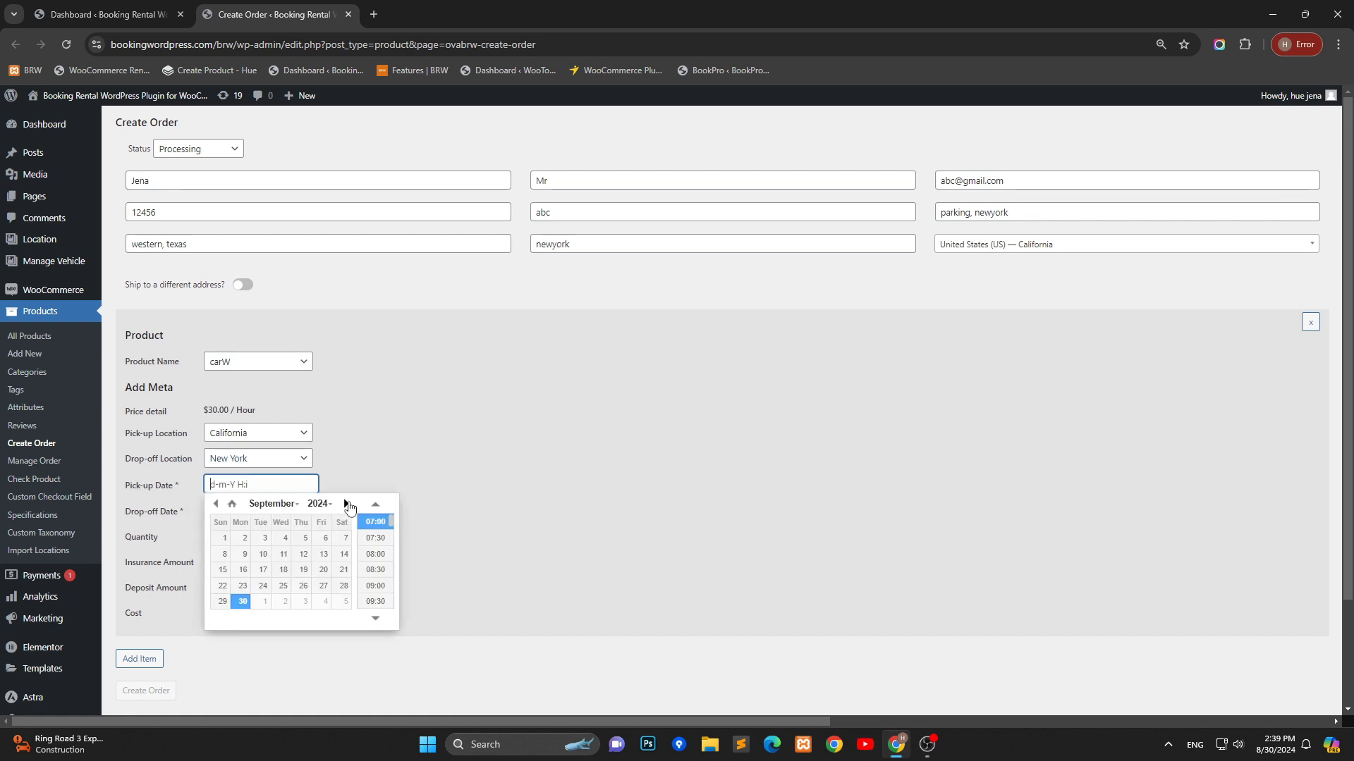
left_click(221, 537)
left_click(334, 475)
left_click(272, 511)
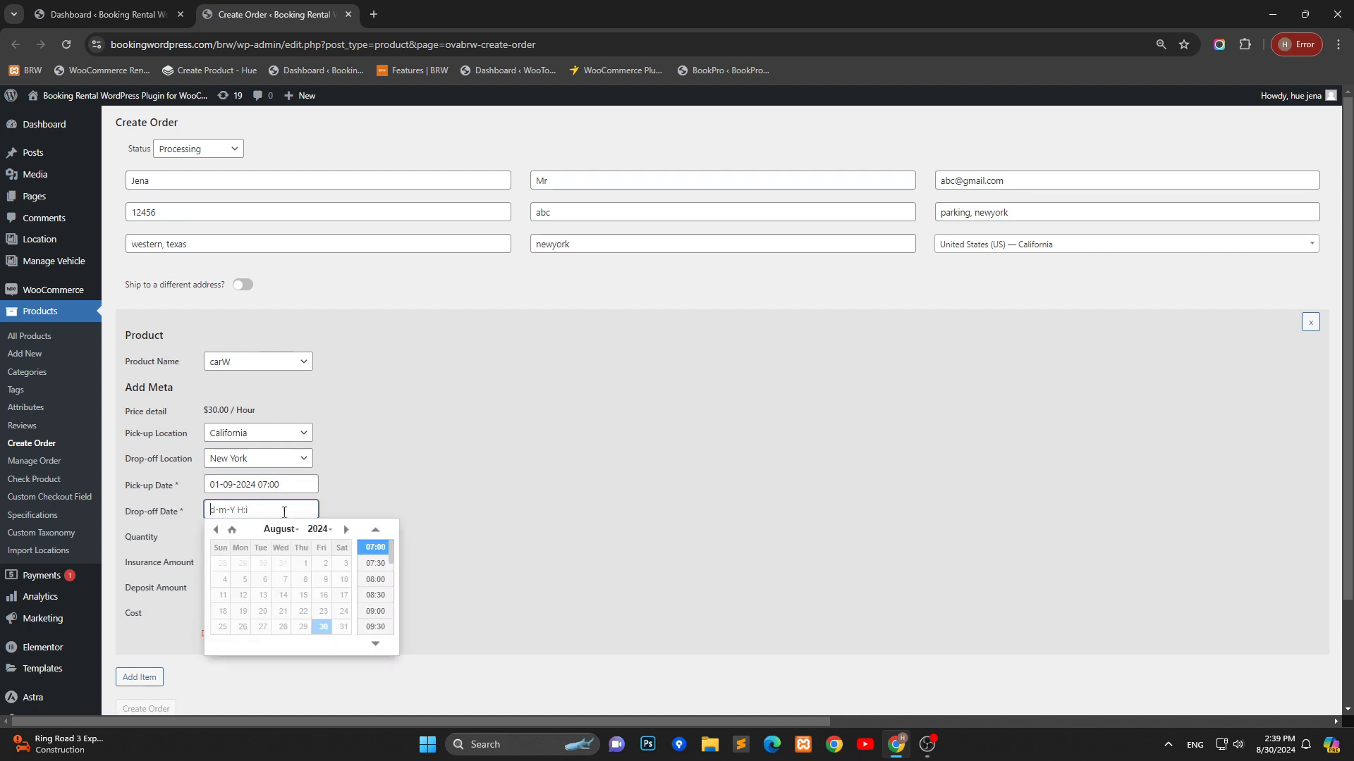
left_click(346, 530)
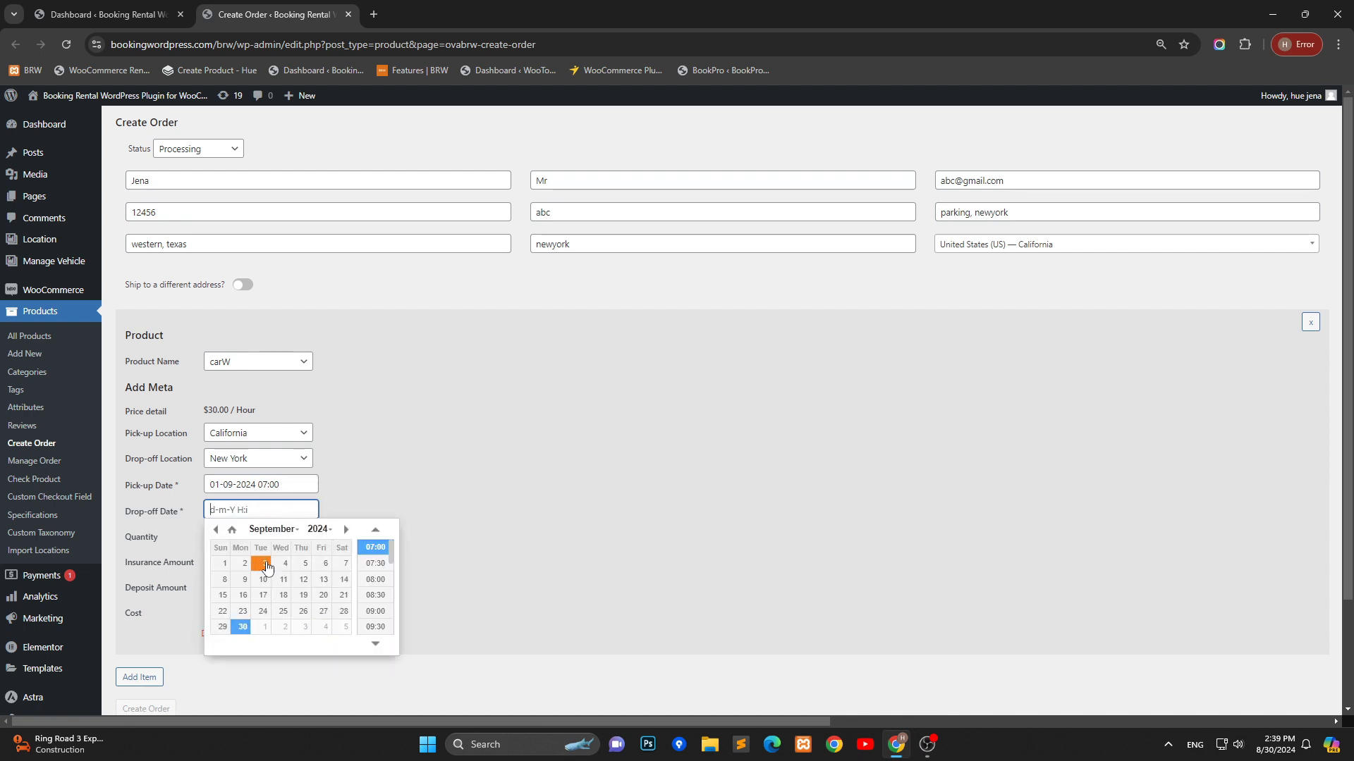
left_click(261, 563)
Set the quantity to 2
left_click(239, 536)
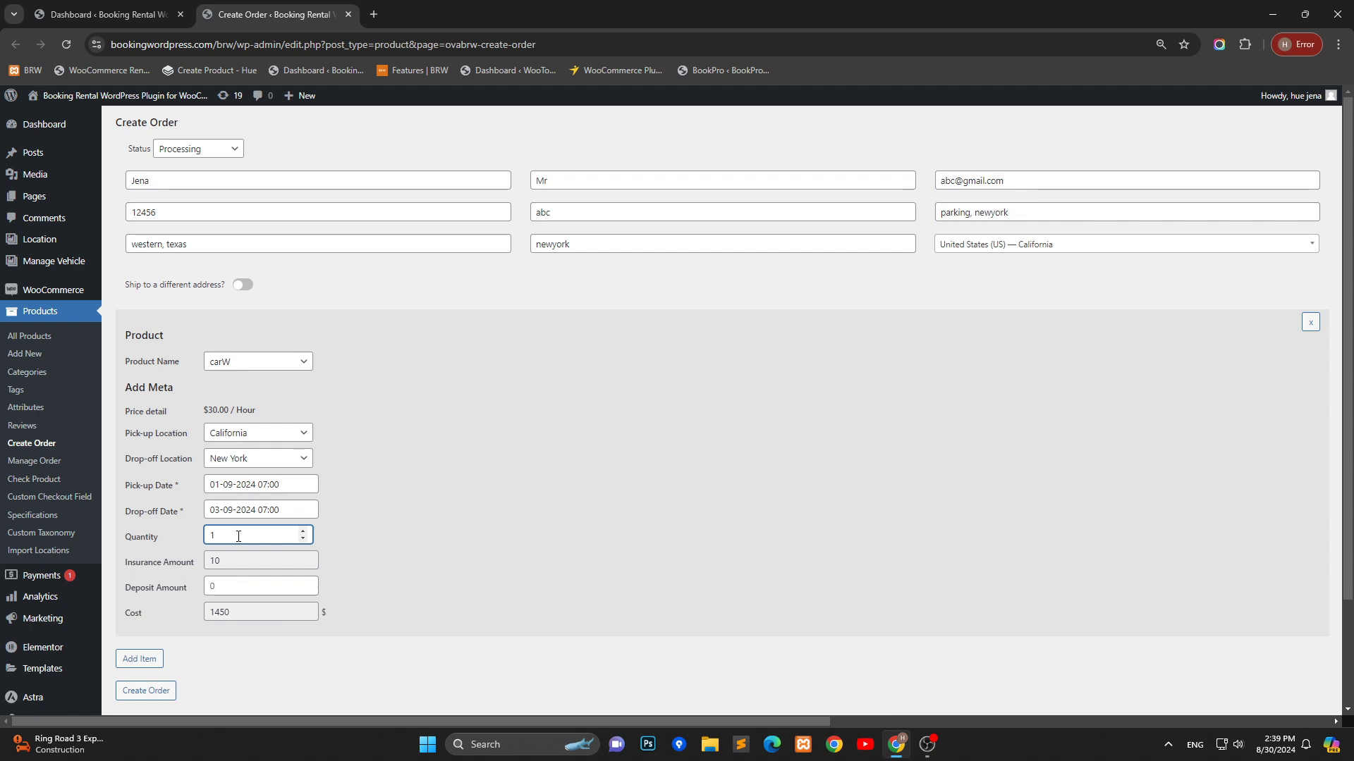
type("2")
left_click(497, 594)
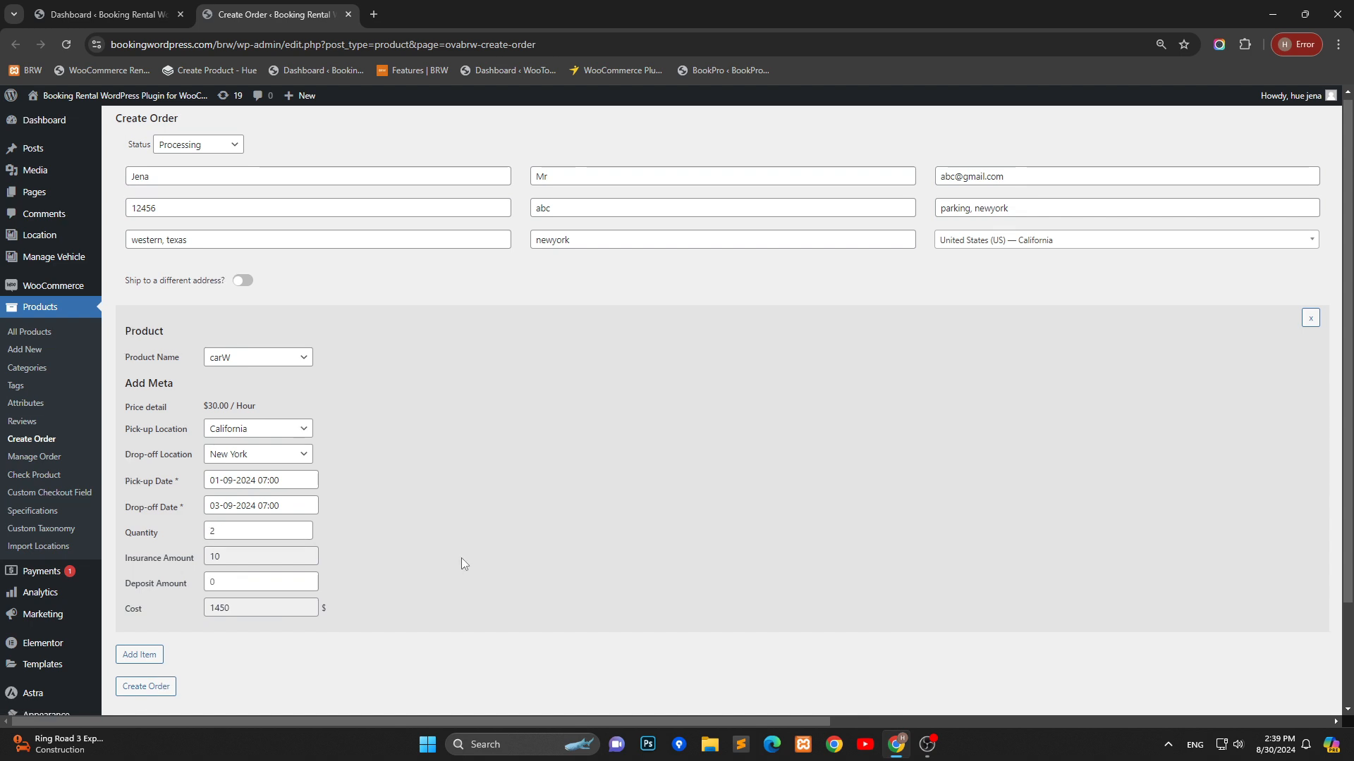
Set the quantity to 1 and the deposit amount to 10
scroll(462, 557, "down", 2)
left_click(230, 456)
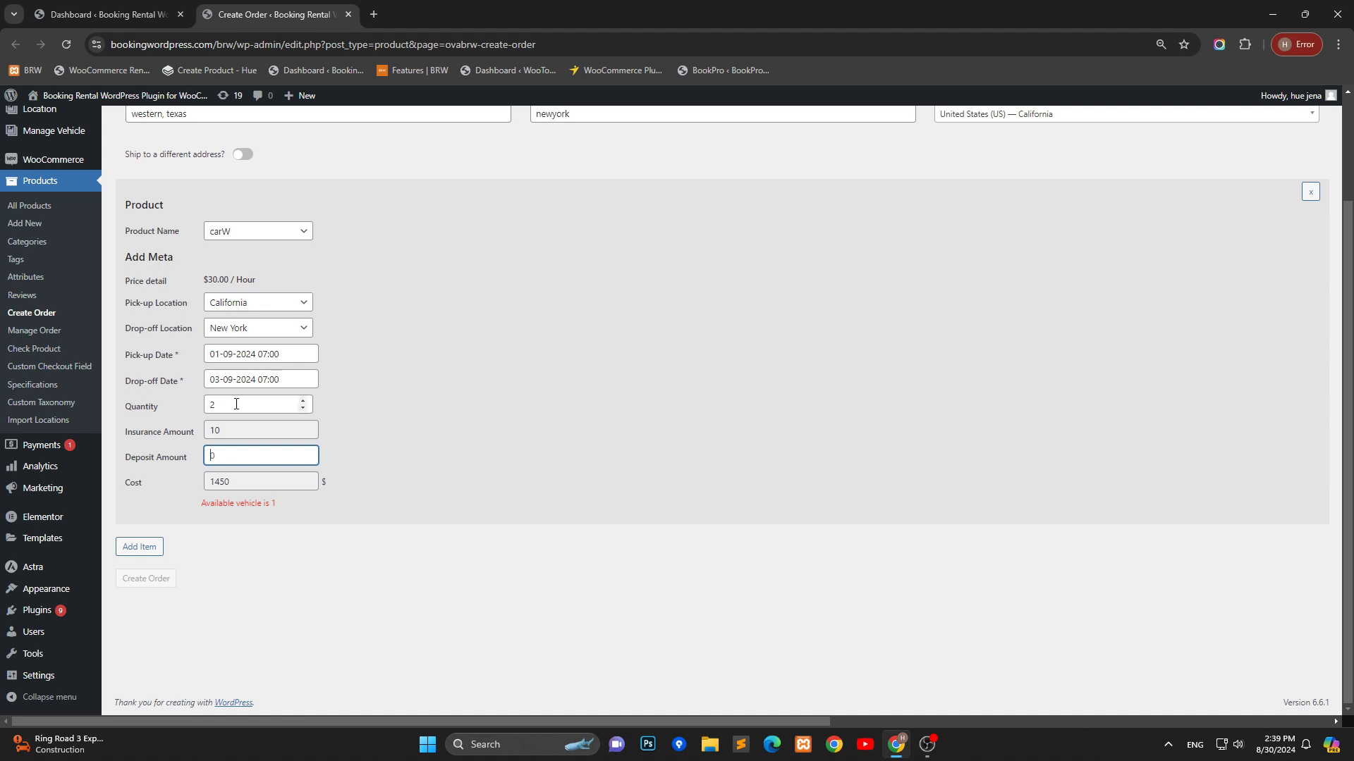
left_click(237, 404)
left_click(253, 453)
type("10")
left_click(364, 474)
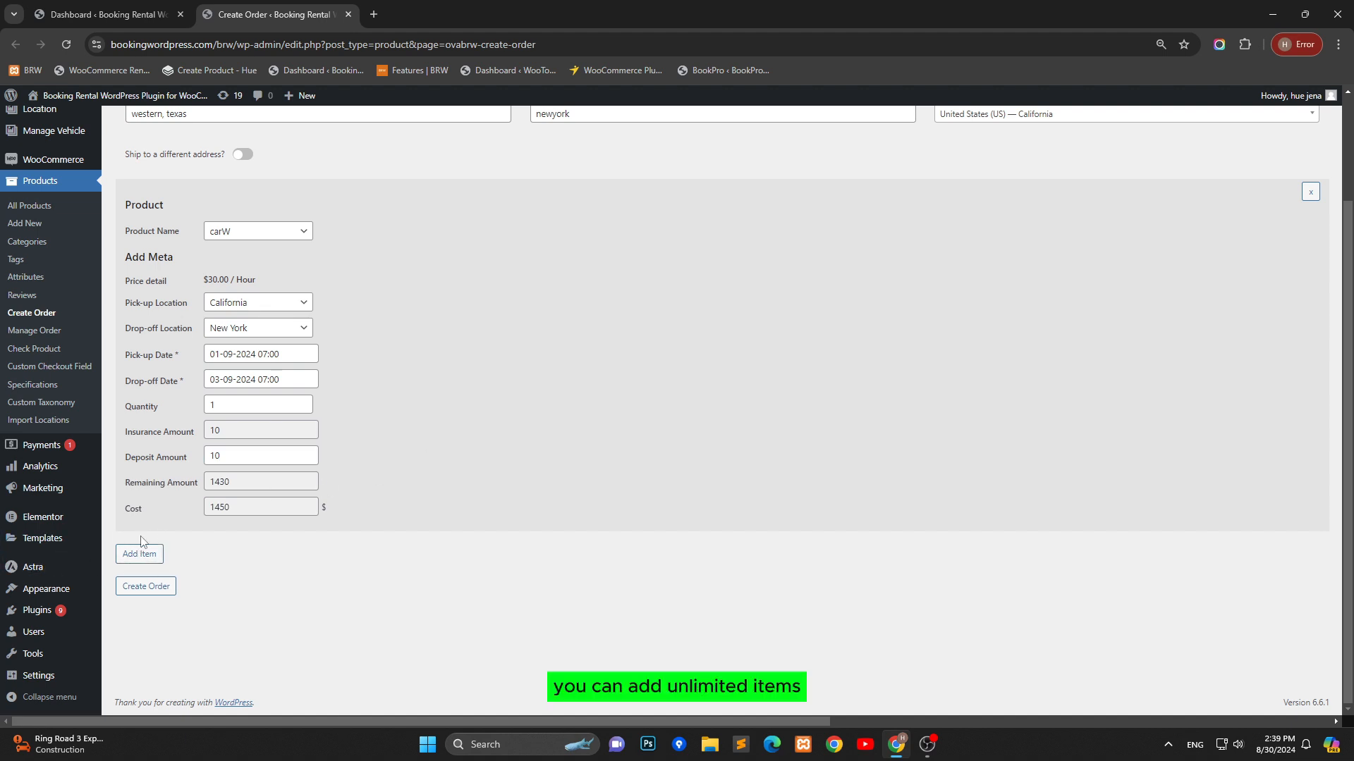
Create the order
left_click(148, 589)
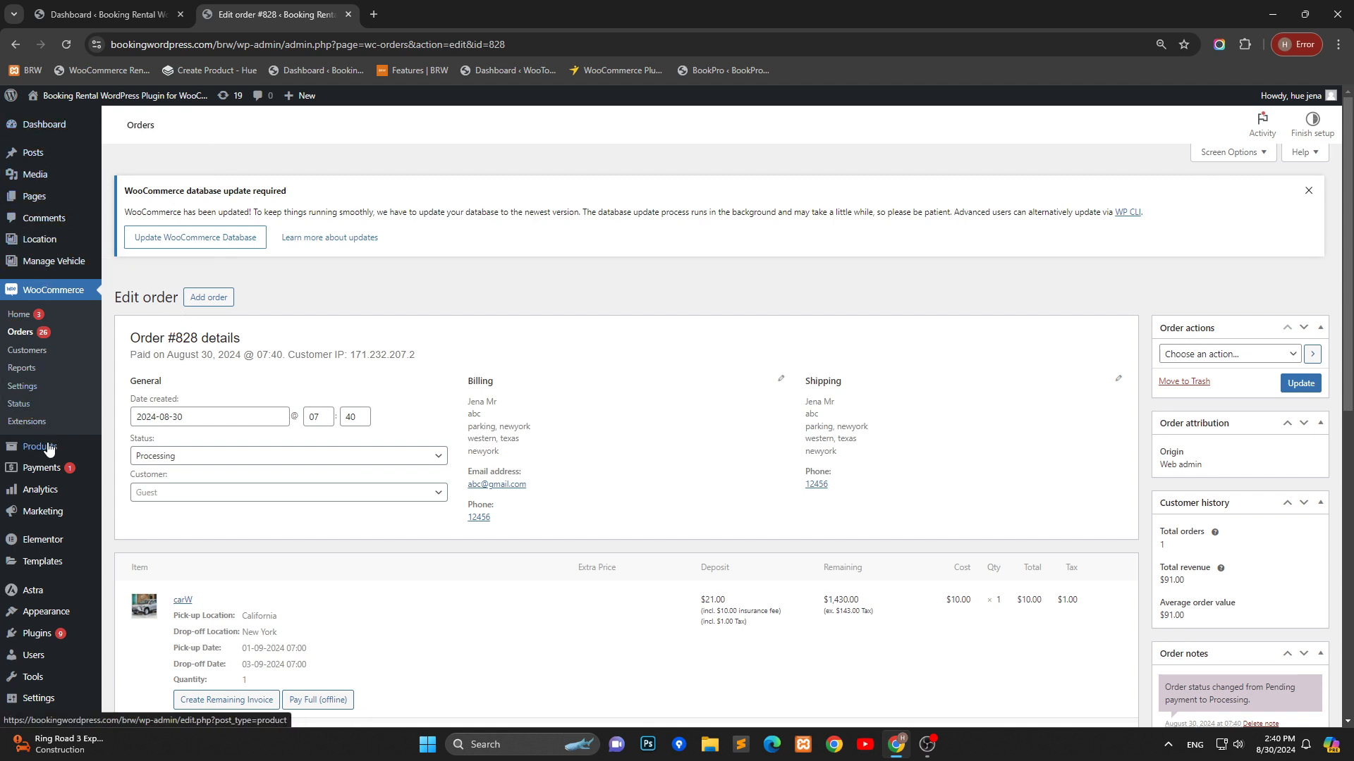
mouse_move(49, 452)
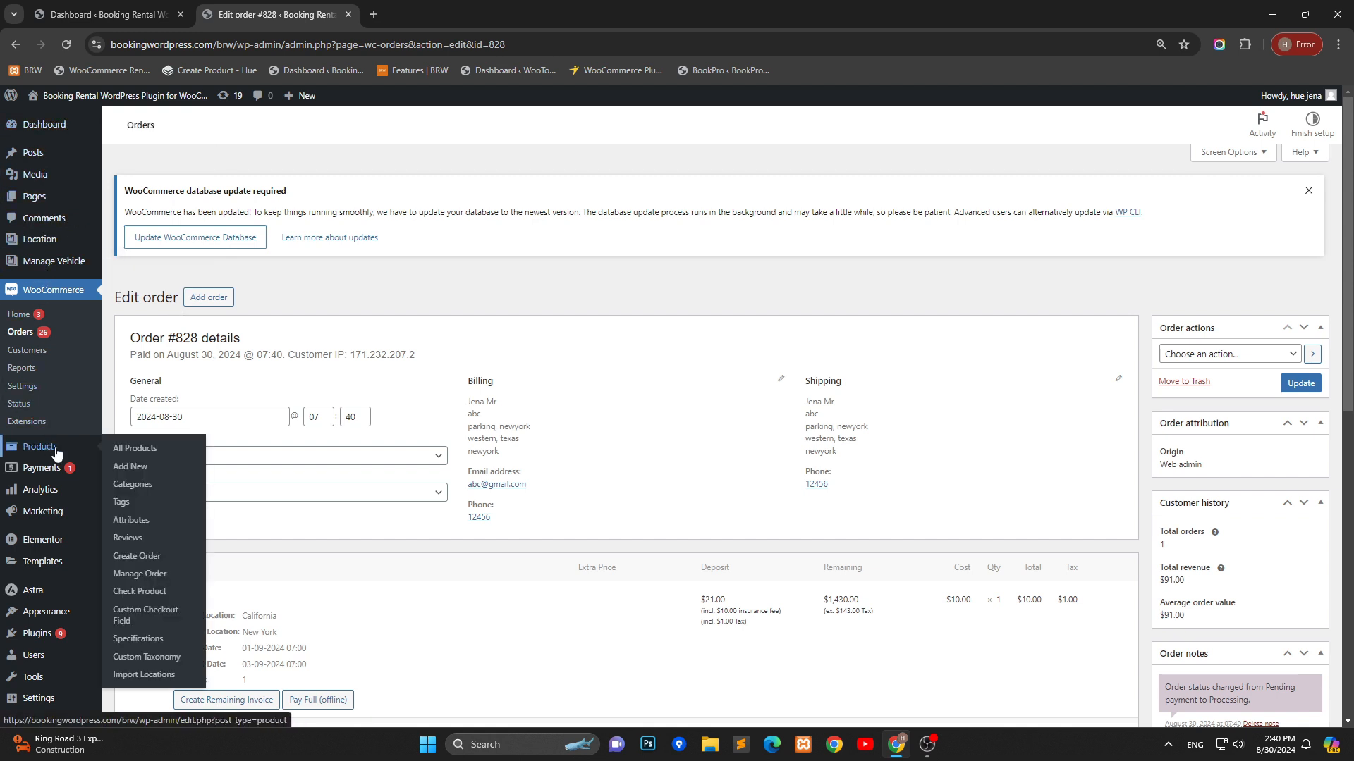
Open the Manage Order list in a new tab and open the most recent order's edit page from it
right_click(150, 573)
left_click(242, 386)
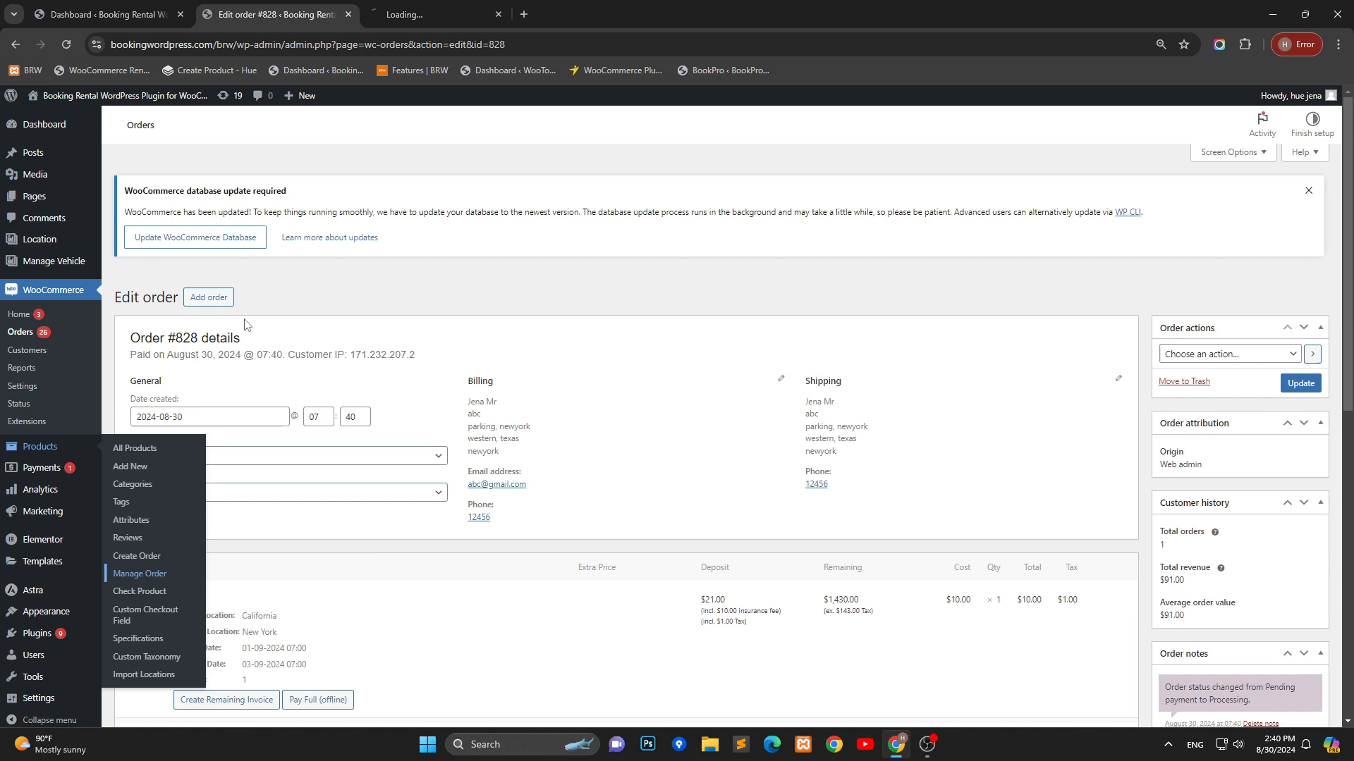
left_click(424, 12)
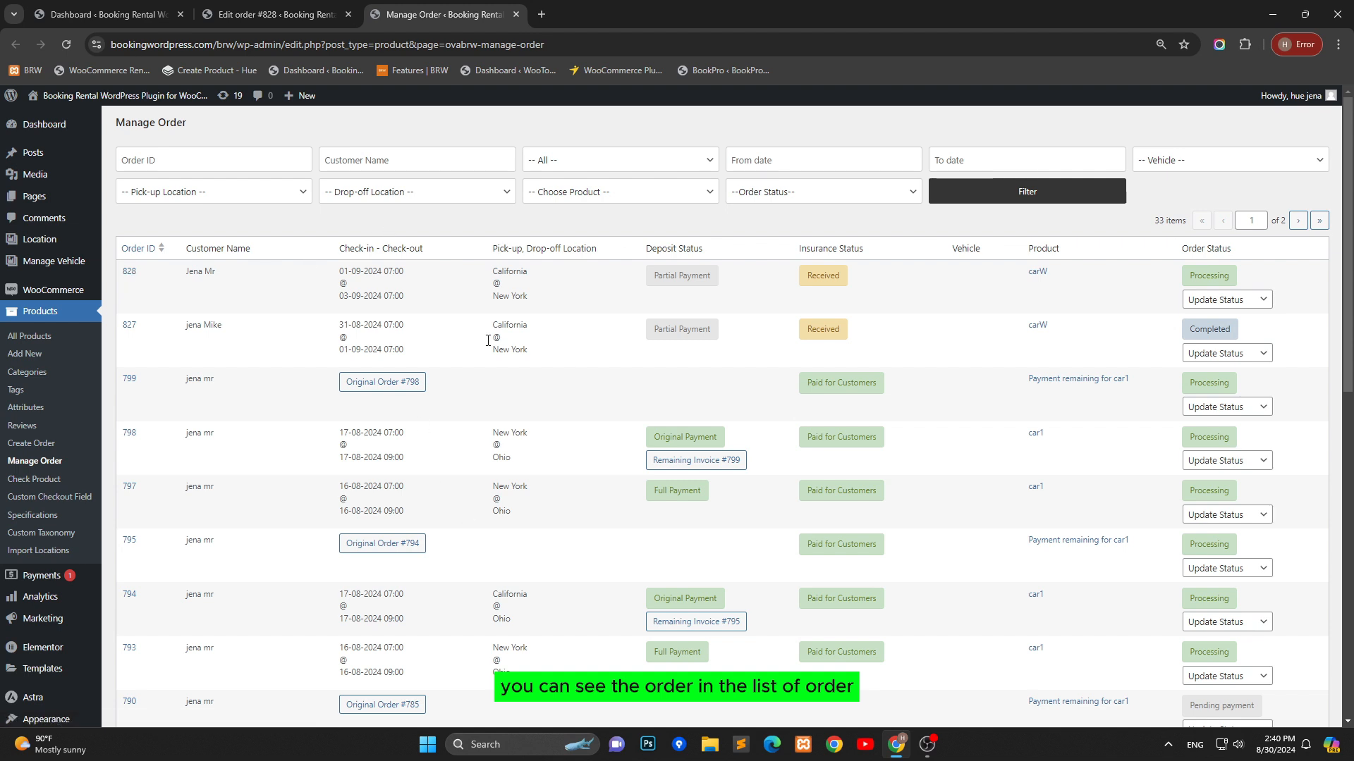
left_click(131, 274)
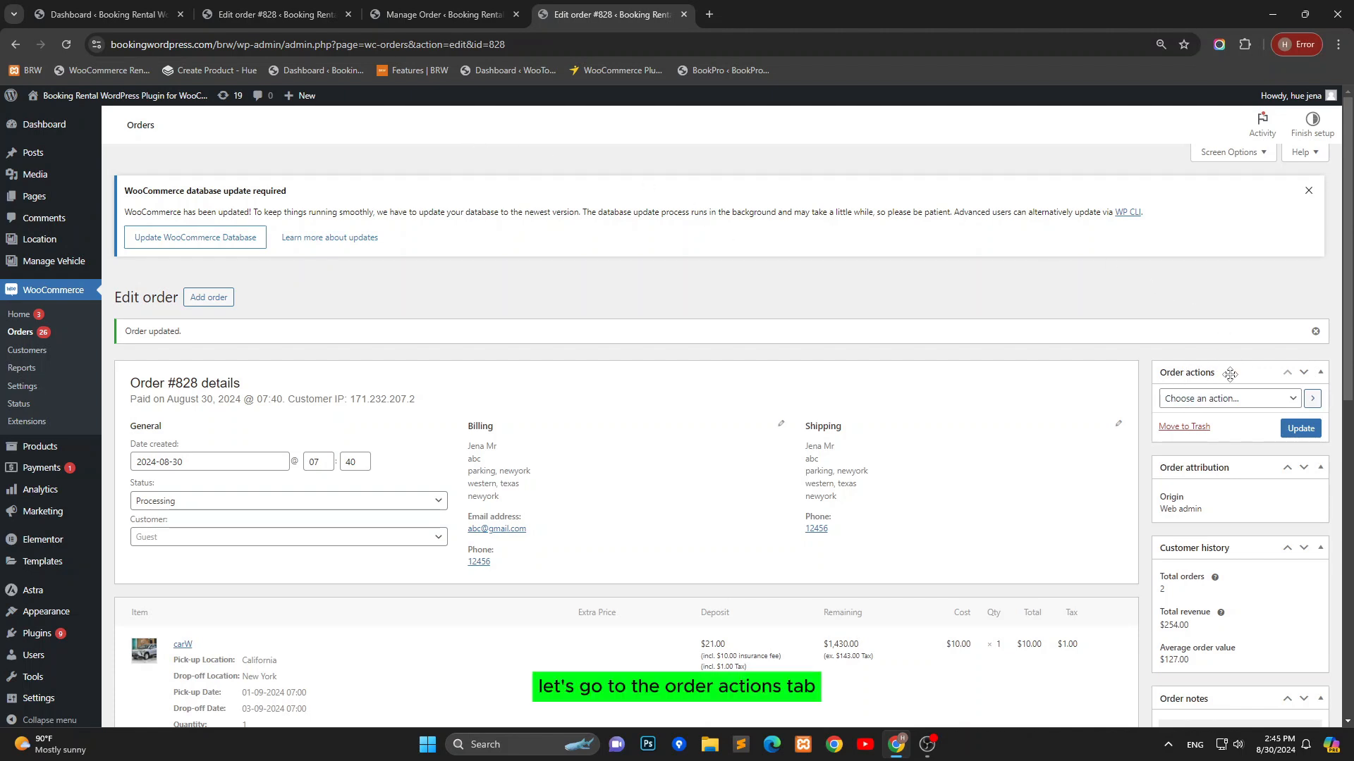
Choose the order action to send order details to the customer and update the order
left_click(1292, 399)
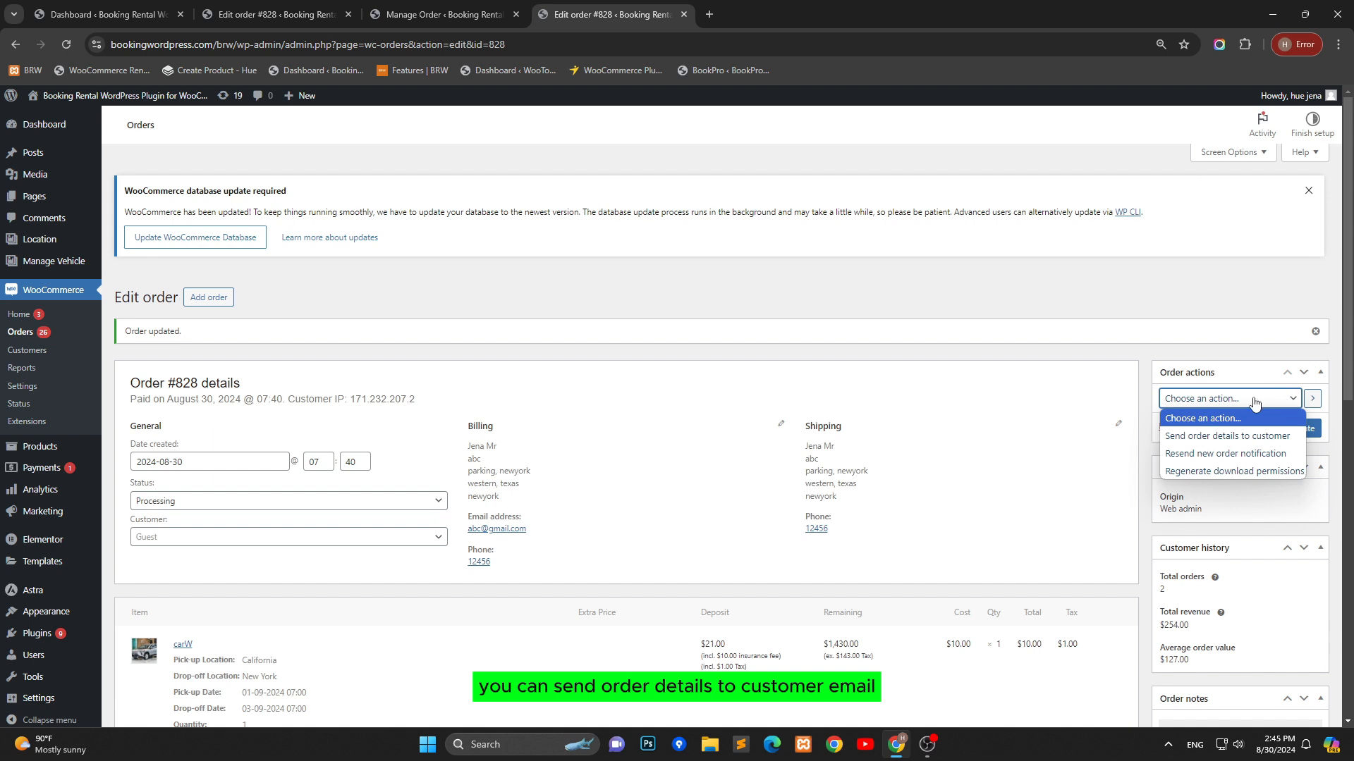
left_click(1244, 436)
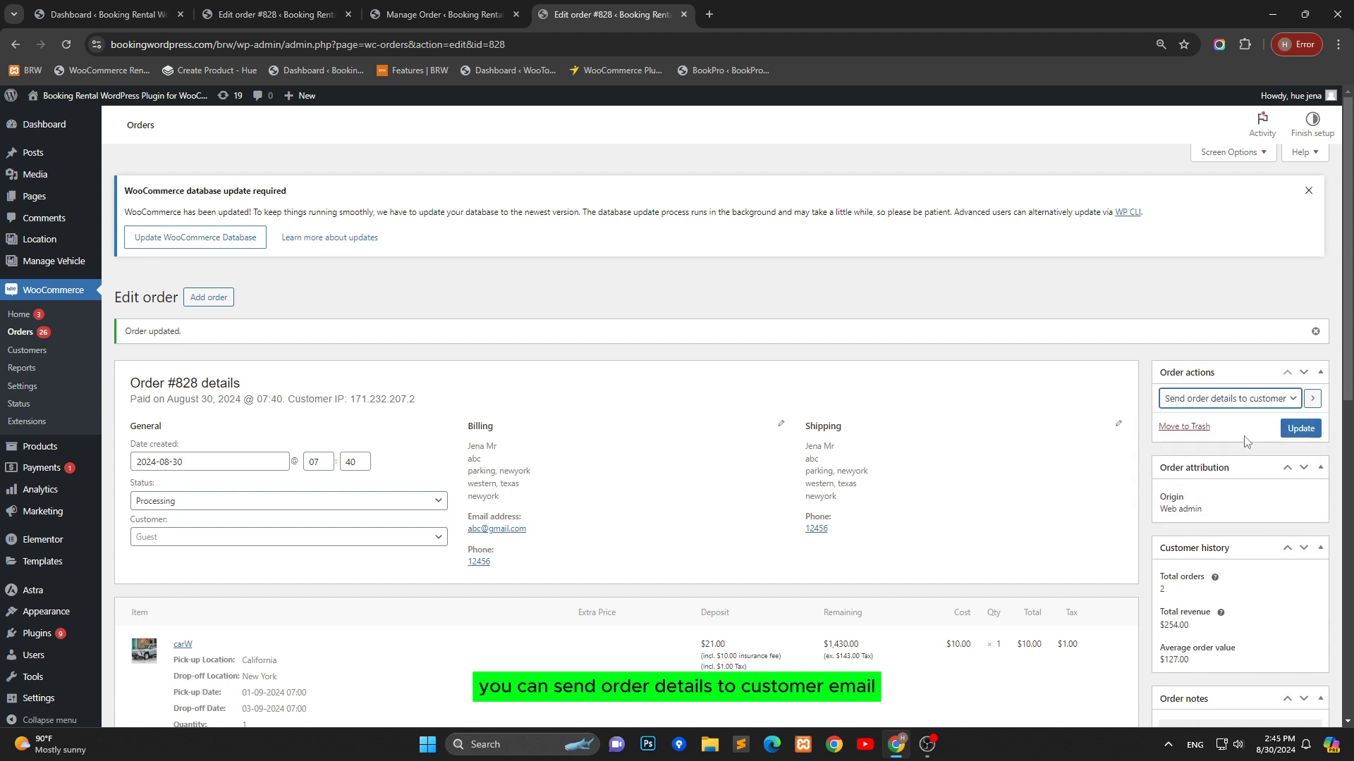
left_click(1300, 429)
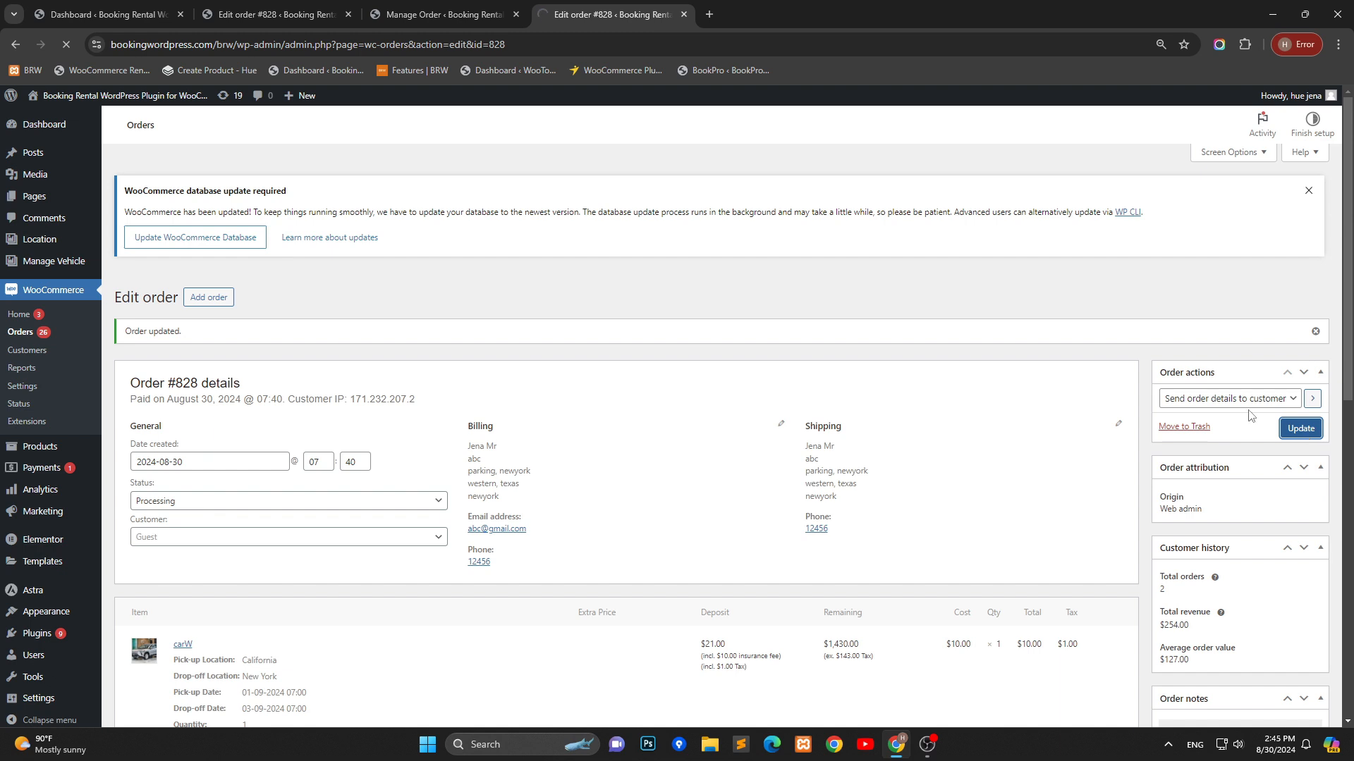